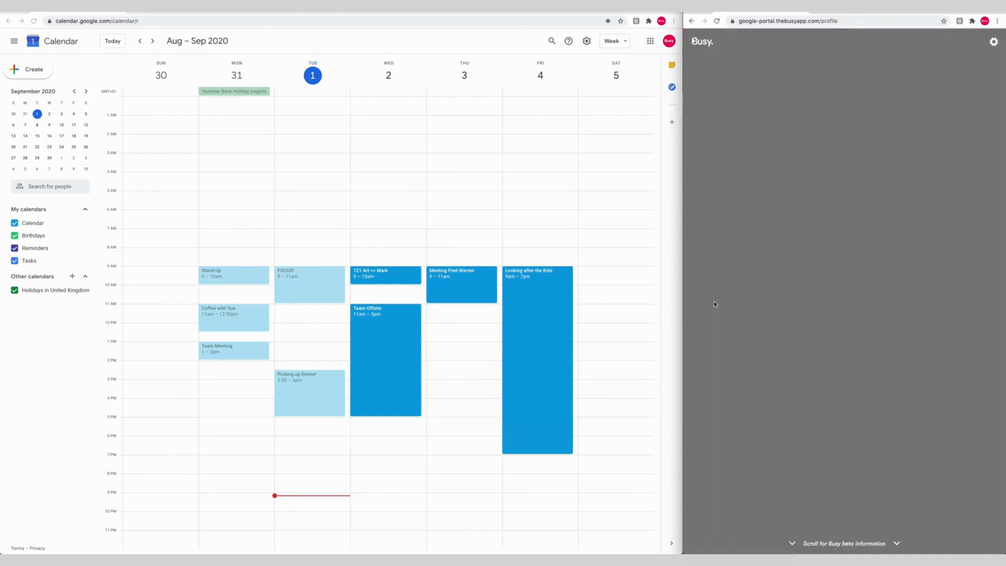
Reload Google Calendar so The Busy App appears in your calendar list, then check its options menu
{"action": "left_click", "coordinate": [386, 243]}
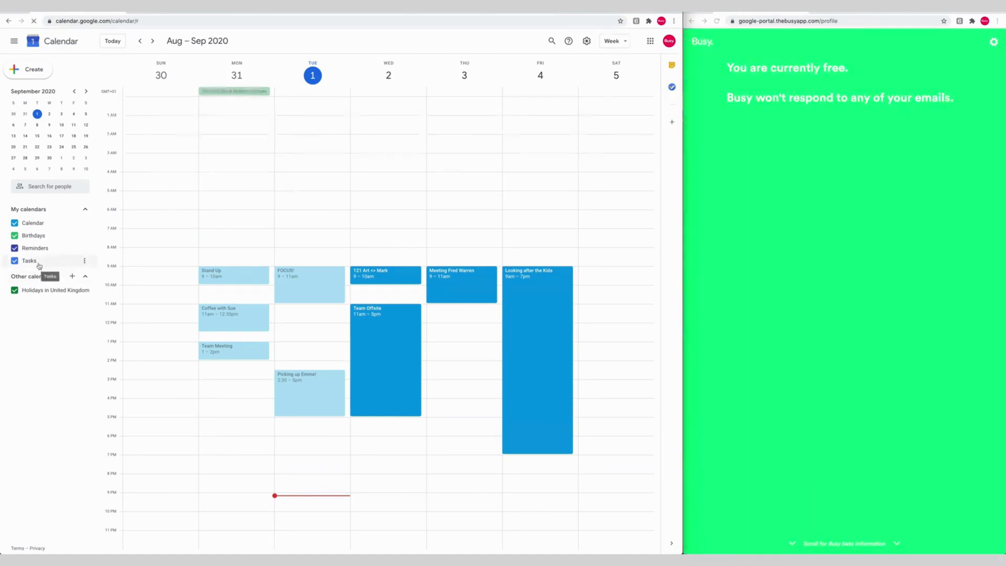
{"action": "key", "text": "super+r"}
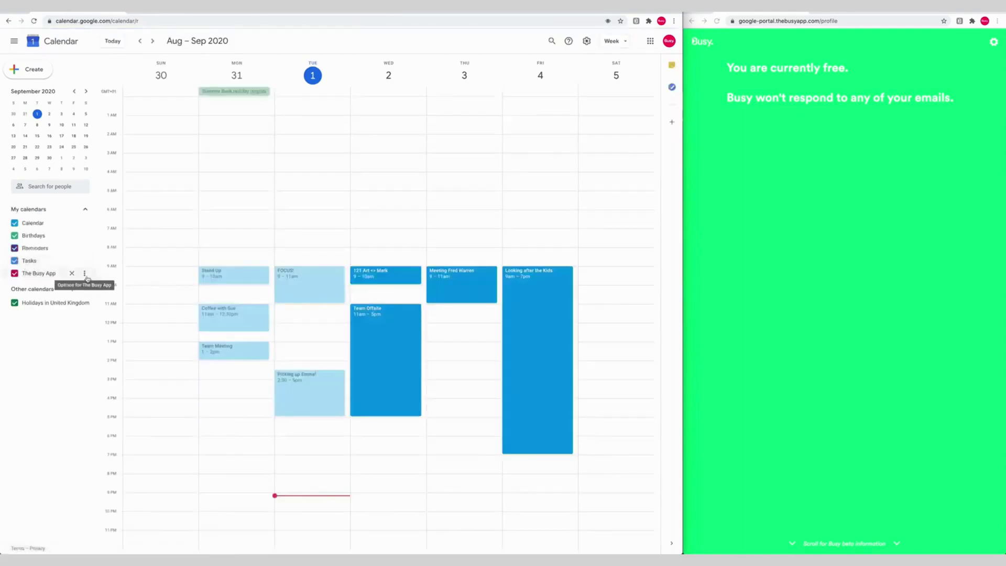
{"action": "left_click", "coordinate": [84, 273]}
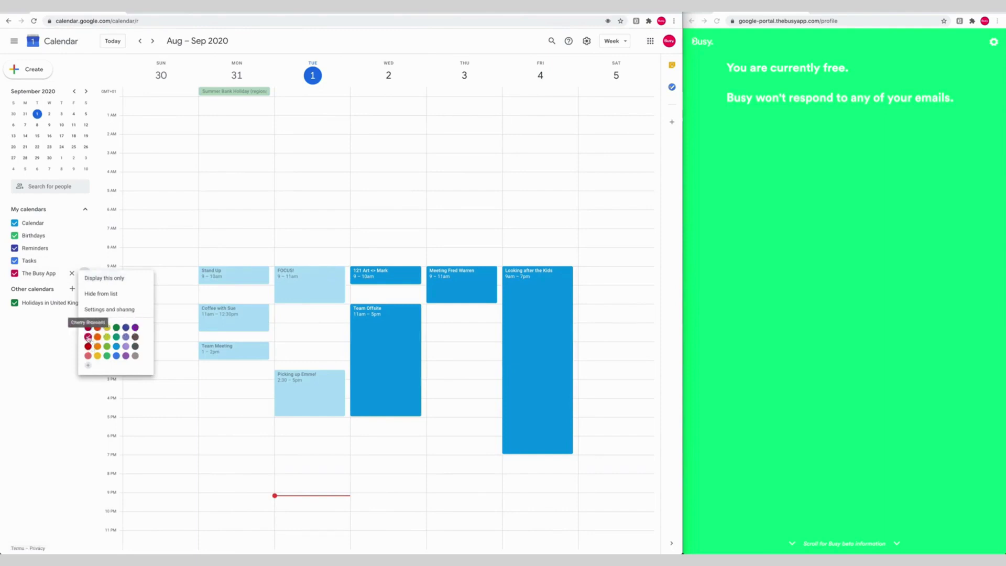
{"action": "left_click", "coordinate": [88, 338]}
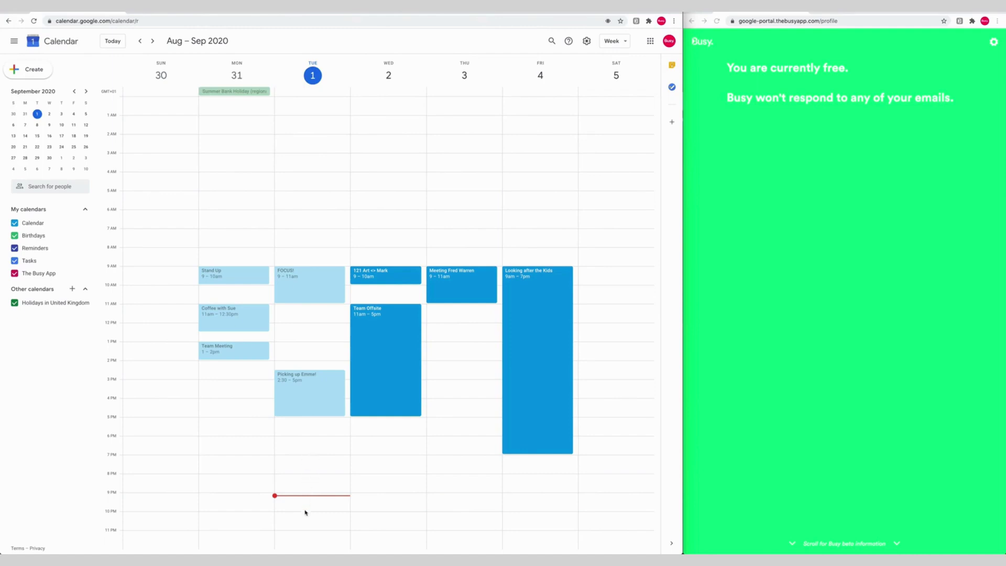
Create and save 'OoO - Busy' on Tuesday 1 September, 8–10:15pm, in The Busy App calendar
{"action": "left_click_drag", "start_coordinate": [306, 510], "coordinate": [307, 477]}
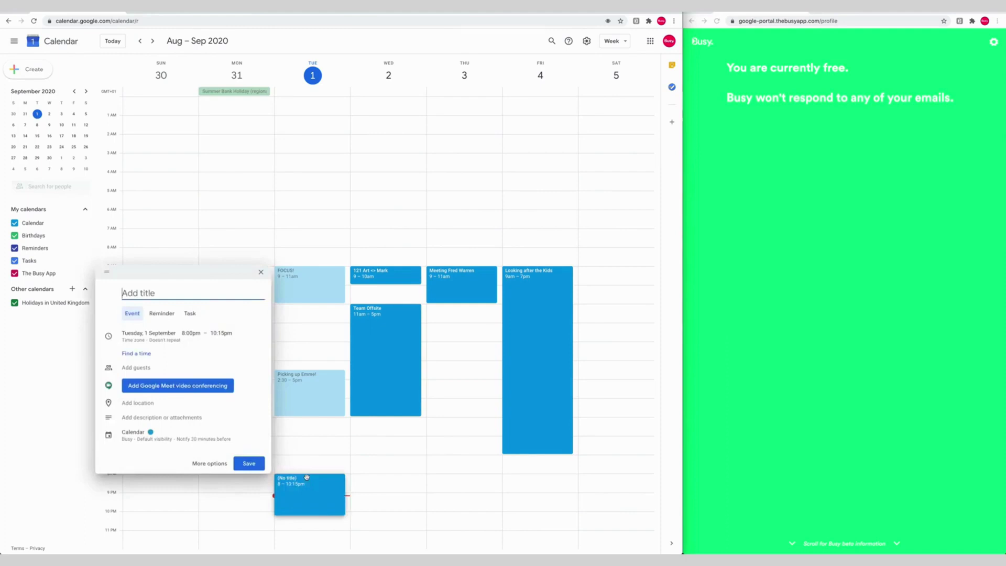
{"action": "type", "text": "OoO - Busy"}
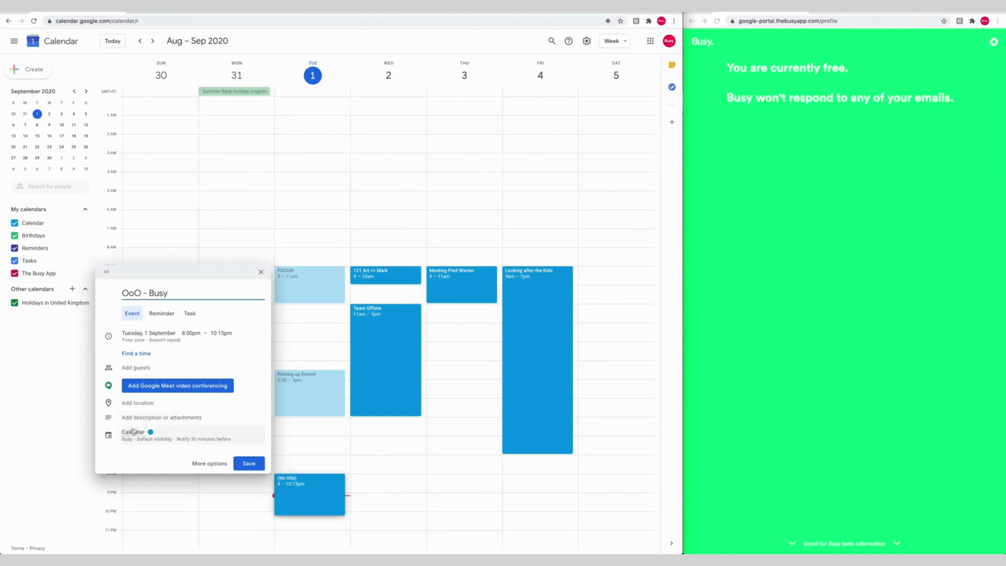
{"action": "left_click", "coordinate": [135, 433]}
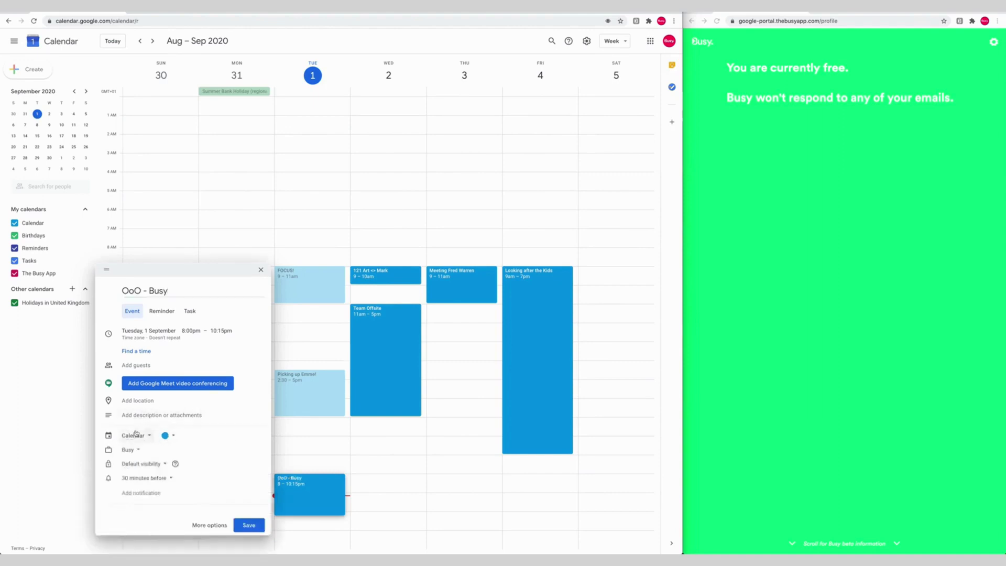
{"action": "left_click", "coordinate": [136, 435]}
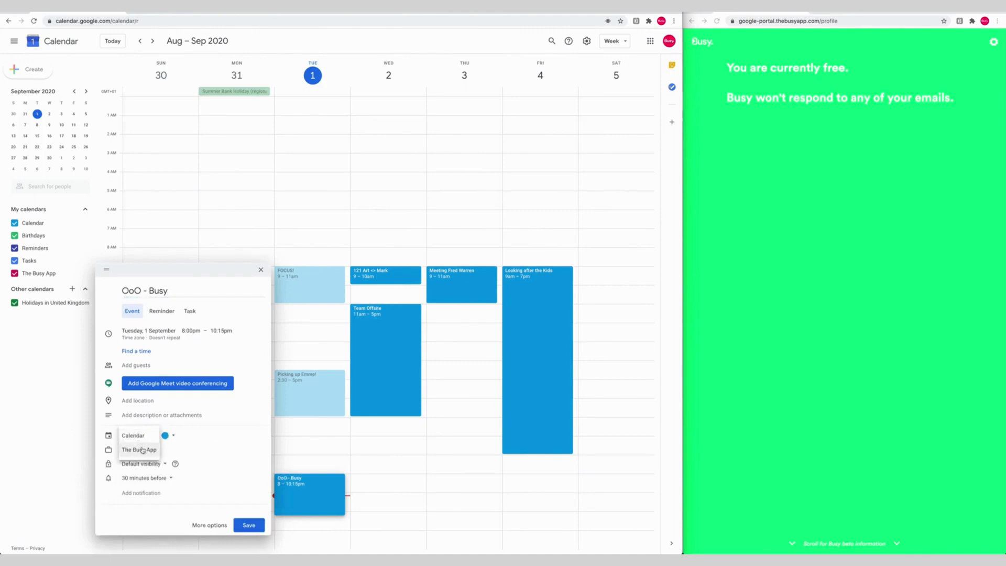
{"action": "left_click", "coordinate": [143, 450]}
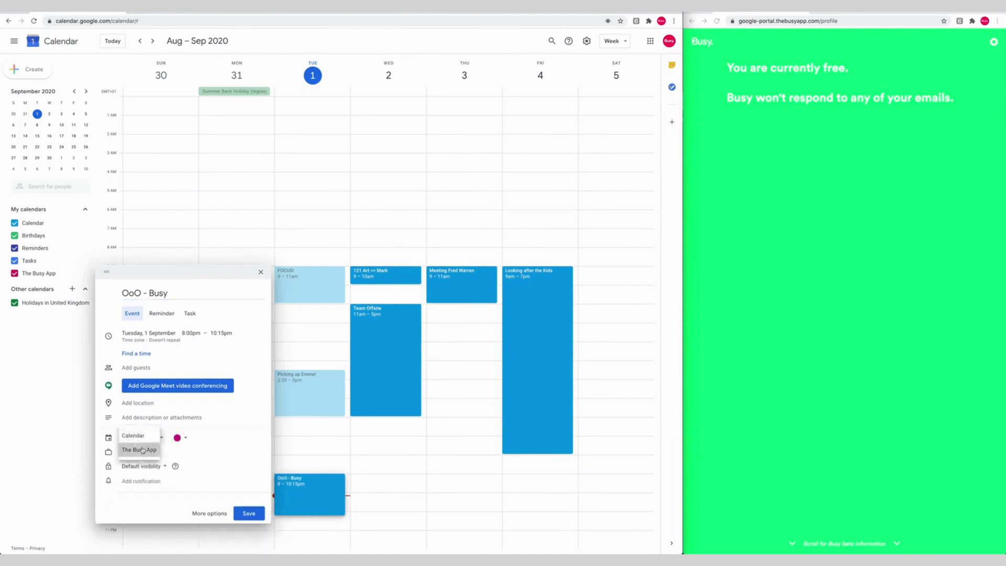
{"action": "left_click", "coordinate": [248, 512]}
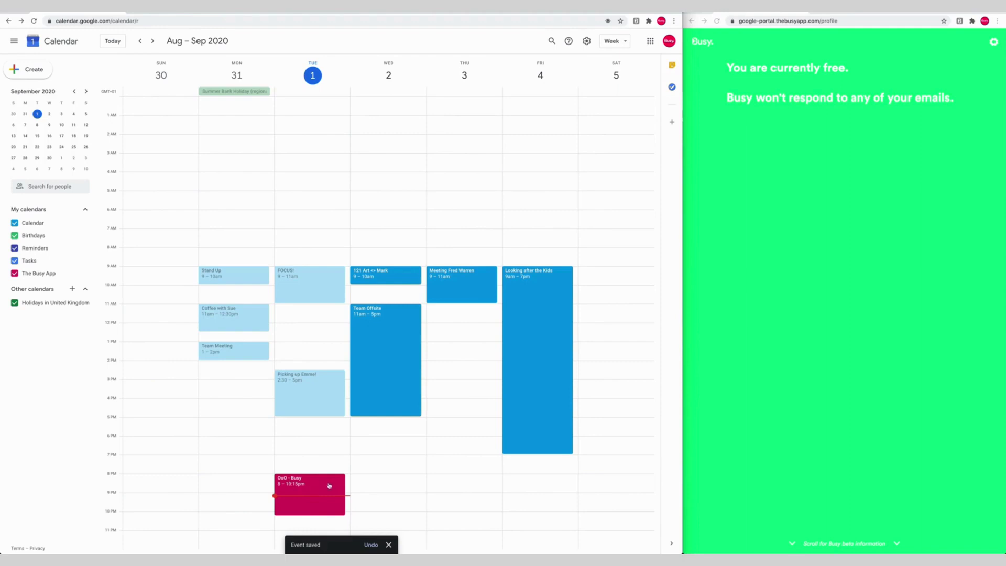
Refresh Busy and open the Busy ID profile with its generic reply subject and message
{"action": "left_click", "coordinate": [783, 294]}
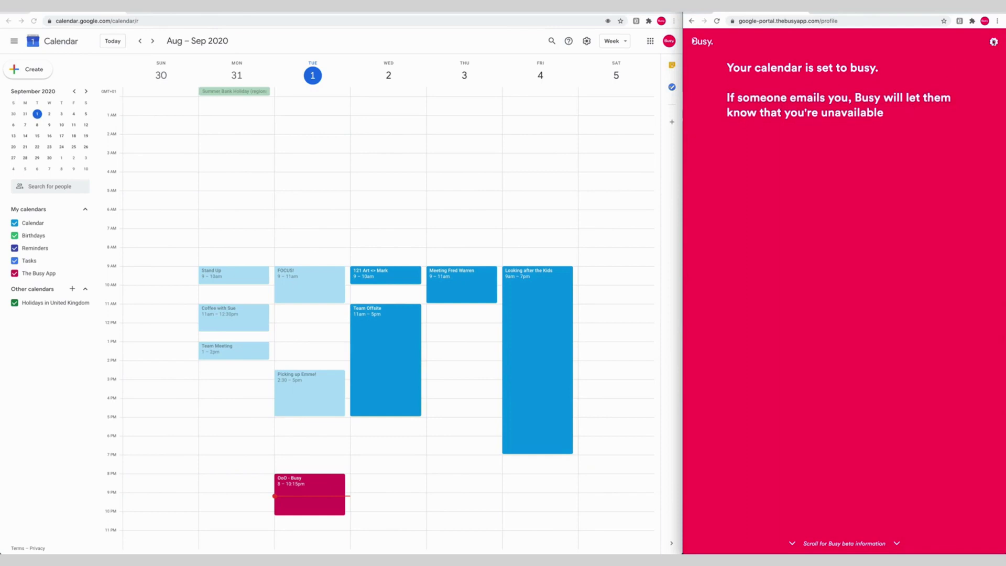
{"action": "left_click", "coordinate": [994, 42]}
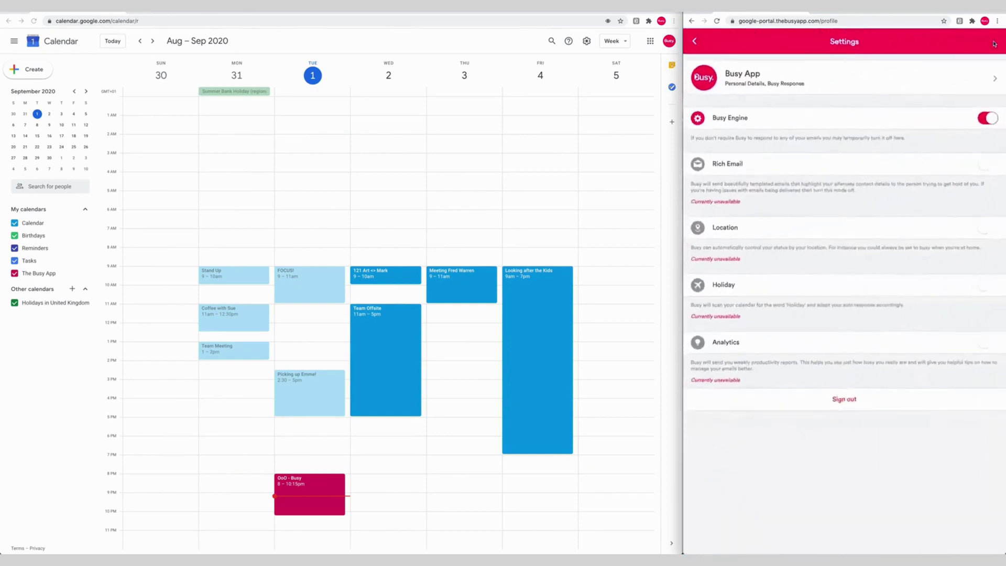
{"action": "left_click", "coordinate": [810, 81]}
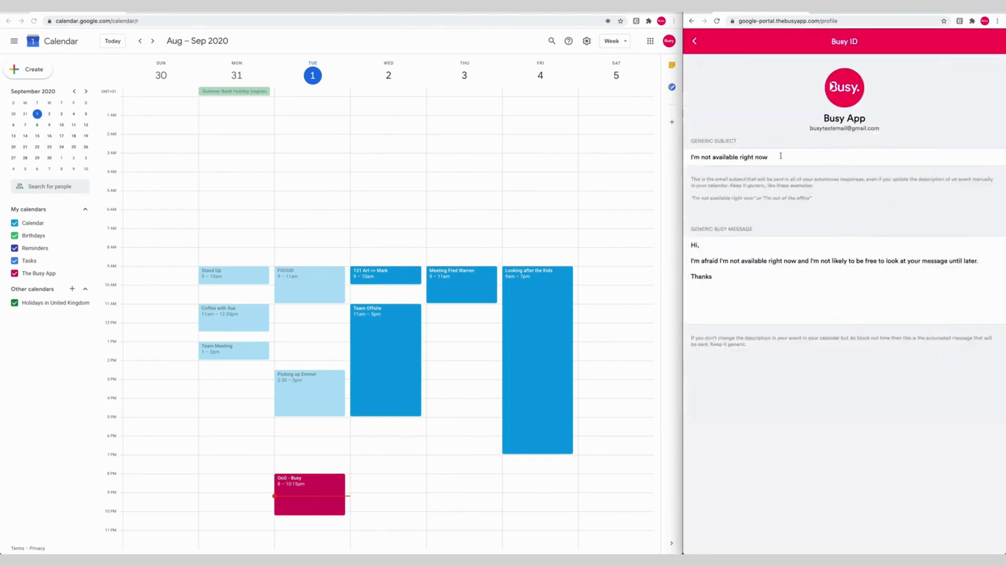
{"action": "left_click_drag", "start_coordinate": [780, 156], "coordinate": [683, 153]}
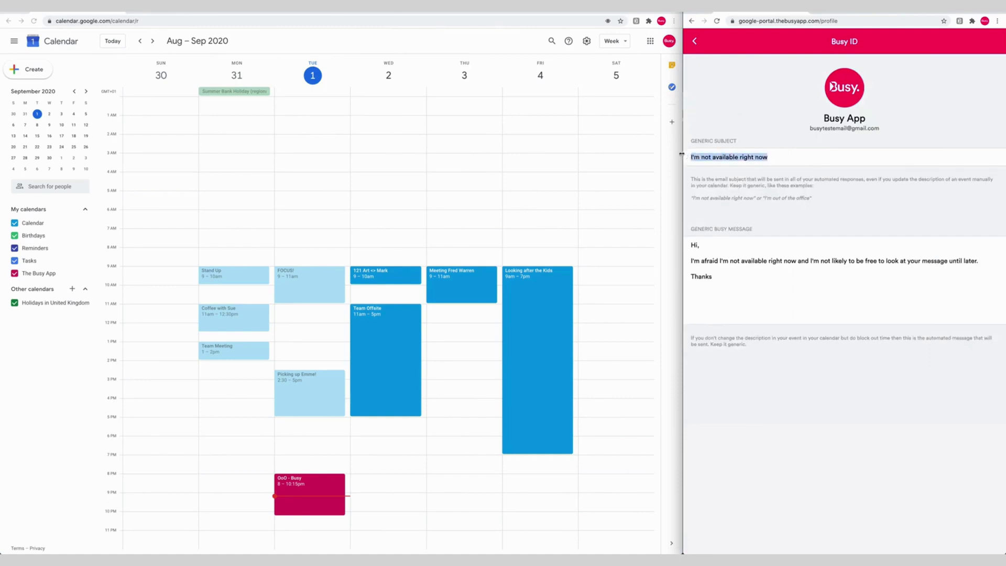
{"action": "left_click", "coordinate": [777, 157]}
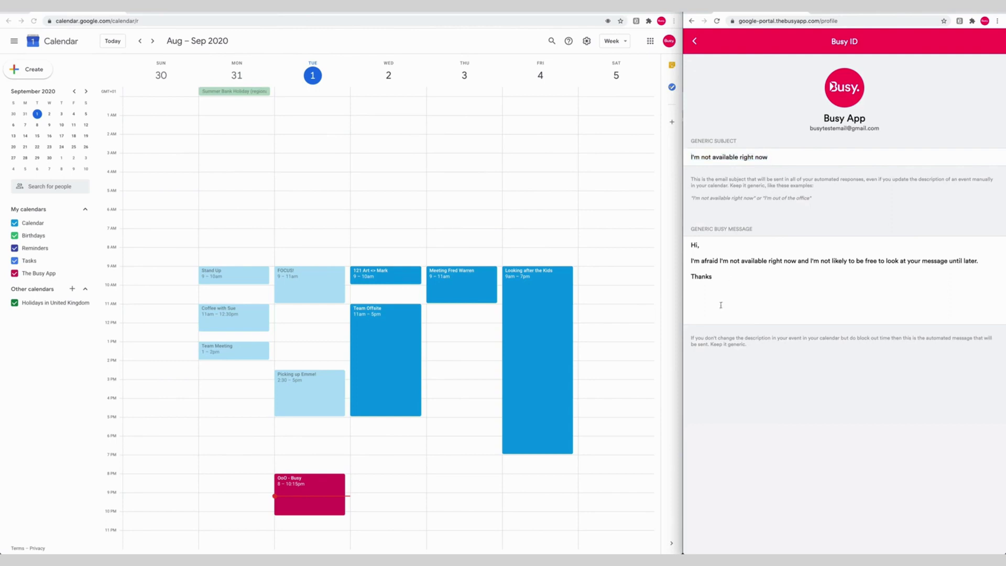
{"action": "left_click_drag", "start_coordinate": [720, 305], "coordinate": [685, 241]}
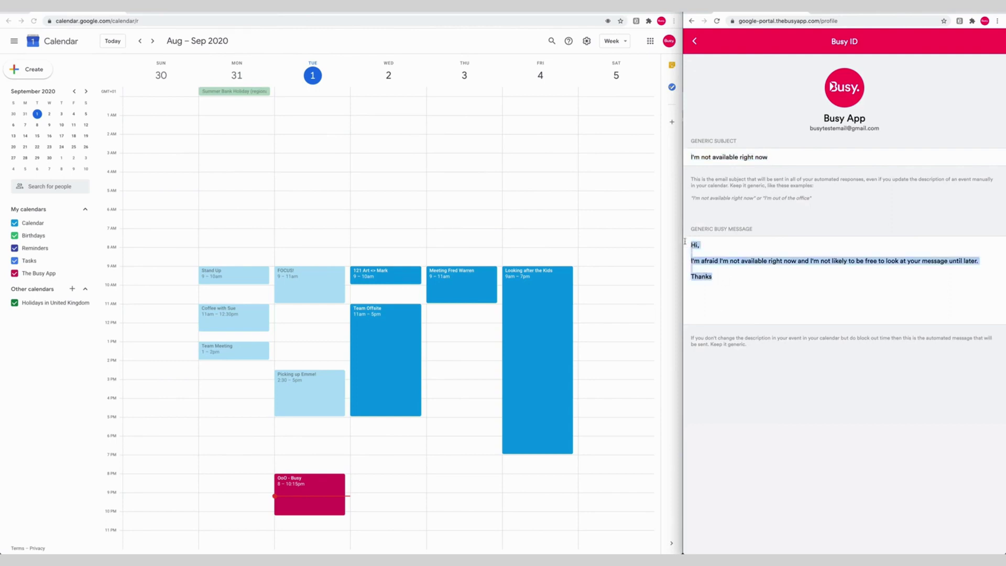
Select the generic subject in Busy, then open OoO - Busy's full edit page in Calendar
{"action": "left_click", "coordinate": [327, 477]}
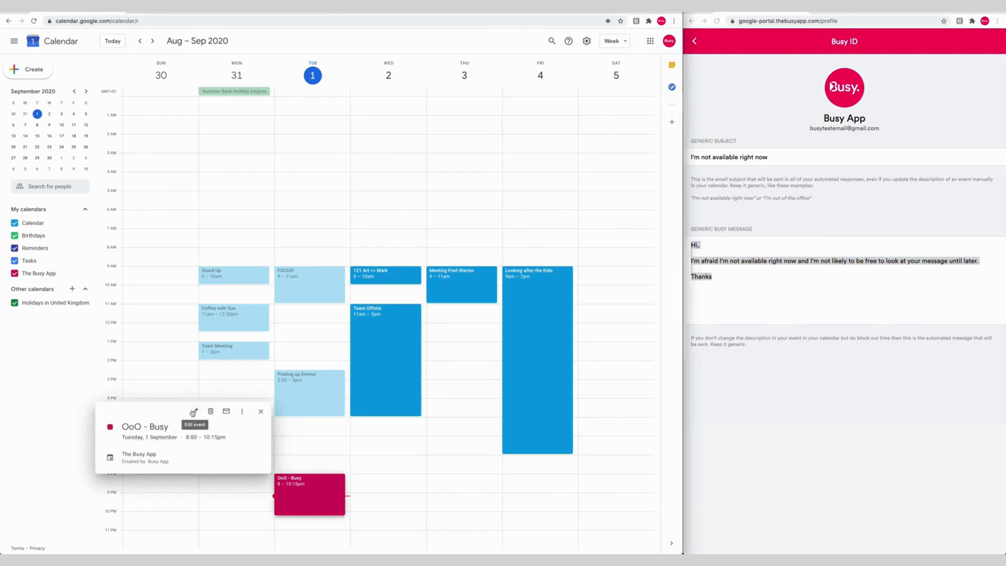
{"action": "left_click", "coordinate": [739, 300]}
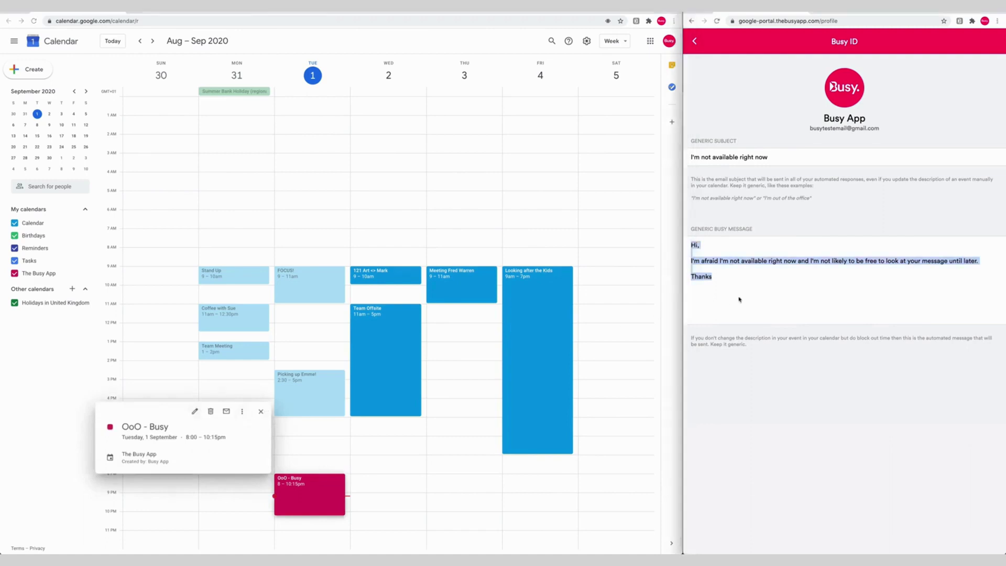
{"action": "left_click", "coordinate": [721, 274]}
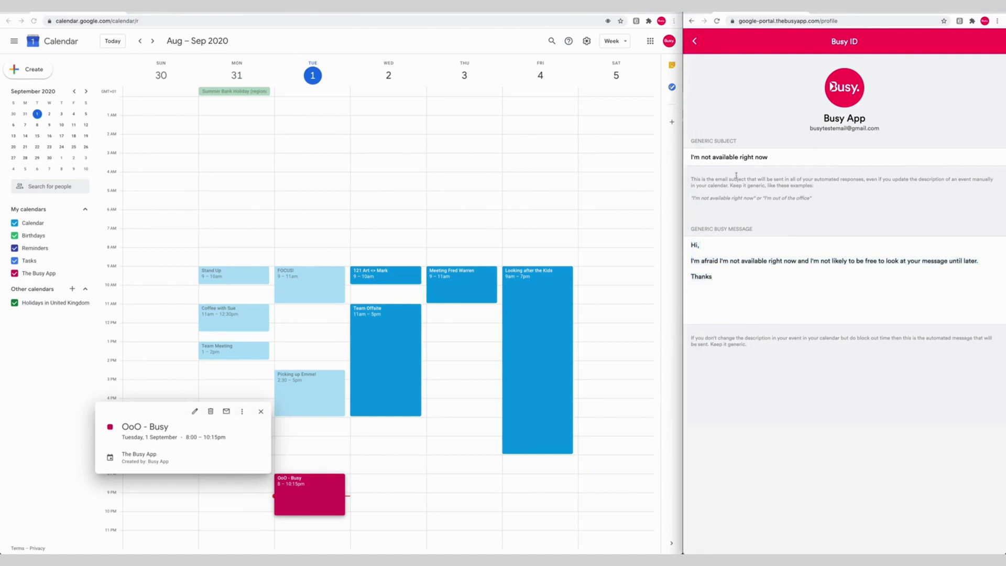
{"action": "triple_click", "coordinate": [742, 157]}
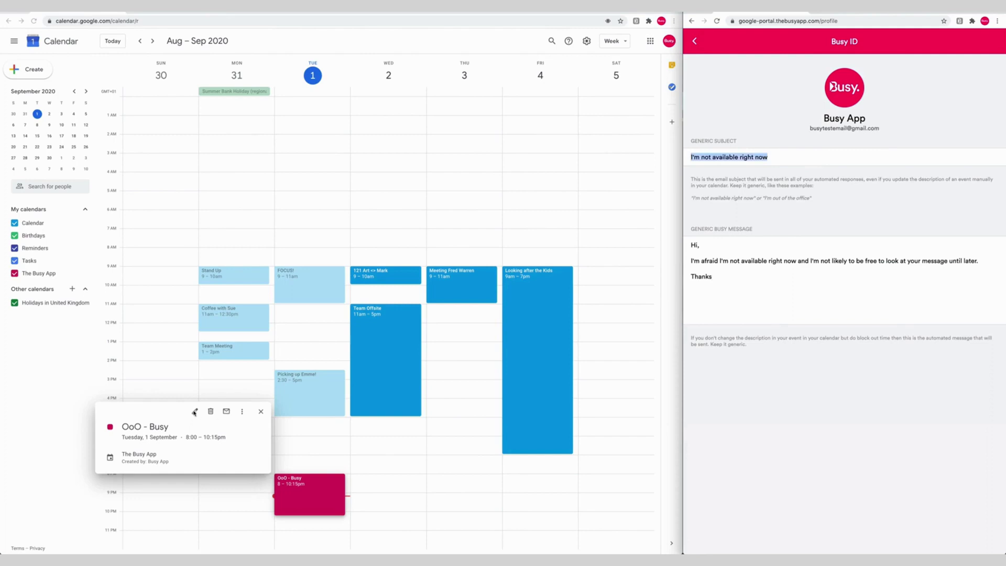
{"action": "left_click", "coordinate": [195, 412]}
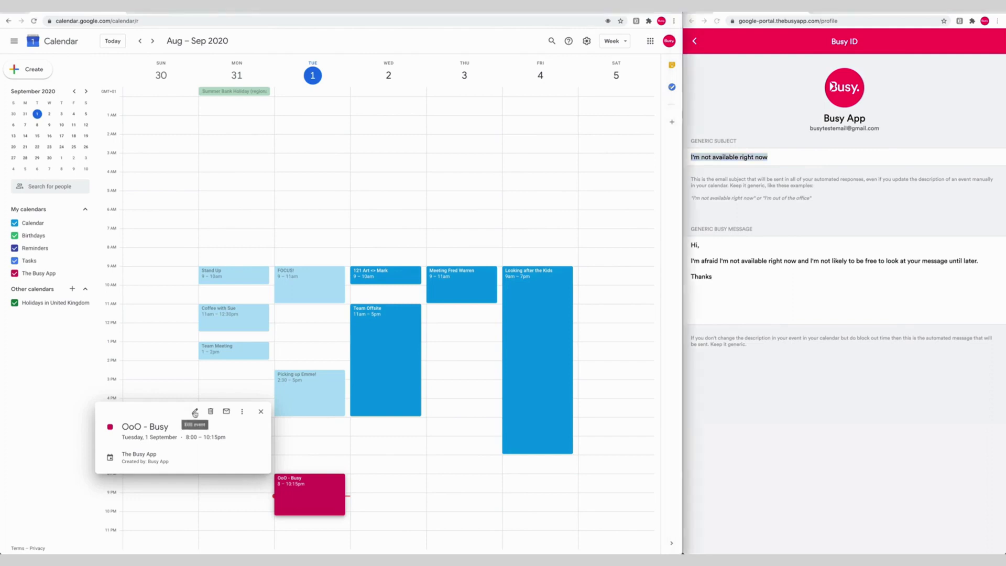
{"action": "left_click", "coordinate": [194, 413]}
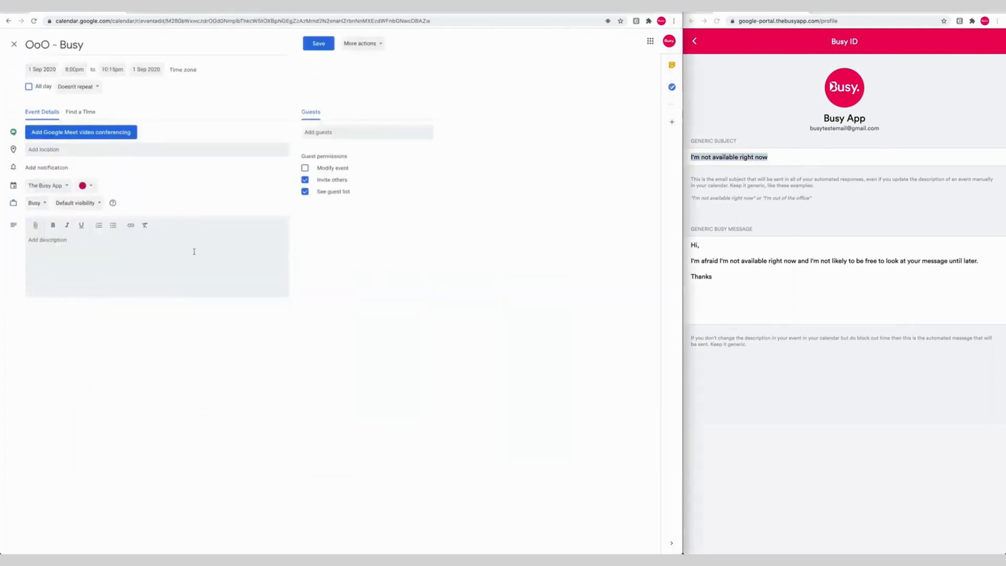
Describe OoO - Busy as unavailable now with a reply tomorrow, signed with your name, and save
{"action": "left_click", "coordinate": [152, 241]}
{"action": "type", "text": "Hi,"}
{"action": "key", "text": "Return"}
{"action": "type", "text": "I'm not"}
{"action": "type", "text": " availble"}
{"action": "type", "text": " right now. "}
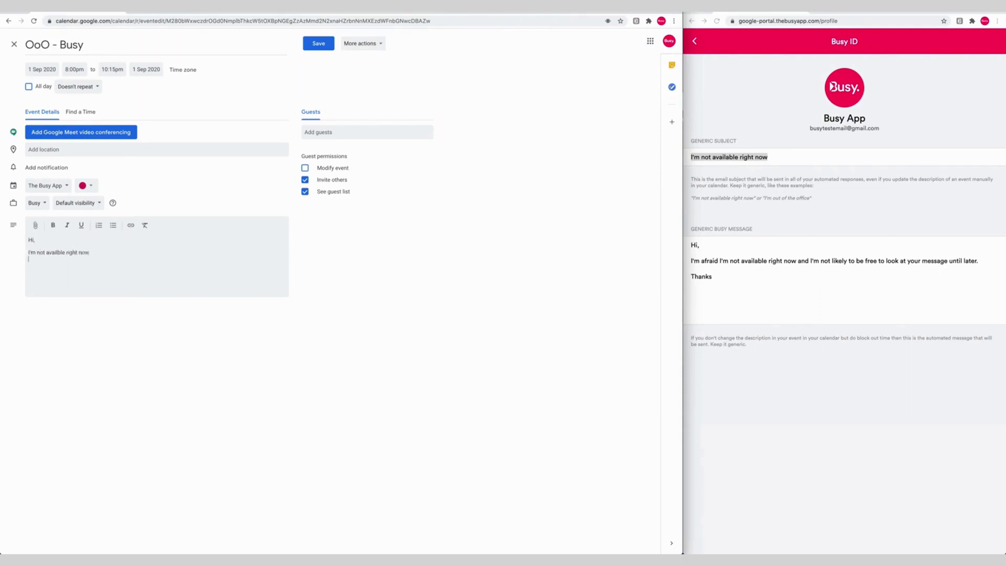
{"action": "type", "text": "Please "}
{"action": "type", "text": "wait for me to get b"}
{"action": "type", "text": "ack ot you tomorrow."}
{"action": "key", "text": "Return"}
{"action": "type", "text": "Art"}
{"action": "left_click", "coordinate": [315, 46]}
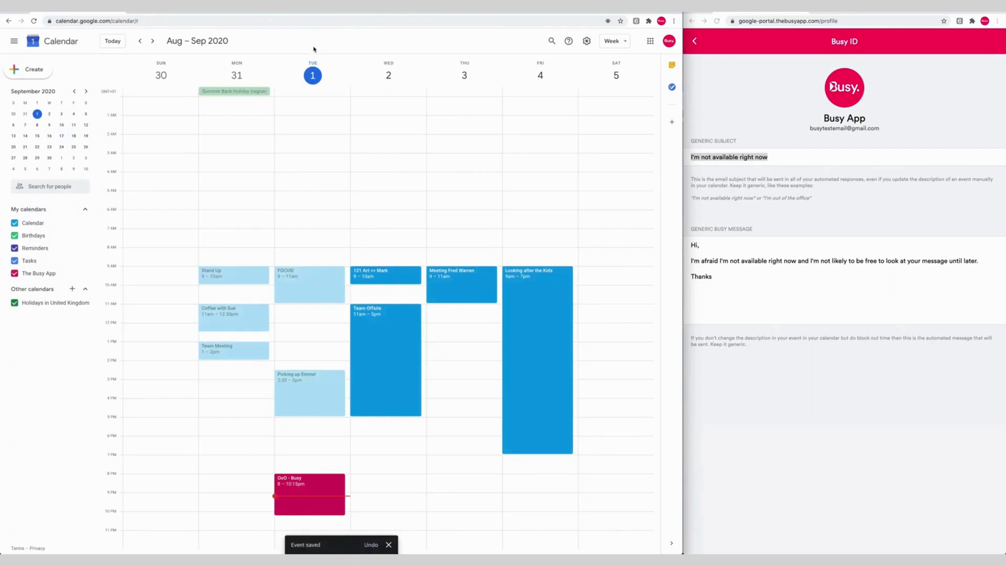
Return Busy to its home status, move OoO - Busy earlier, reload Busy, then delete the event
{"action": "left_click", "coordinate": [696, 42]}
{"action": "left_click", "coordinate": [696, 45]}
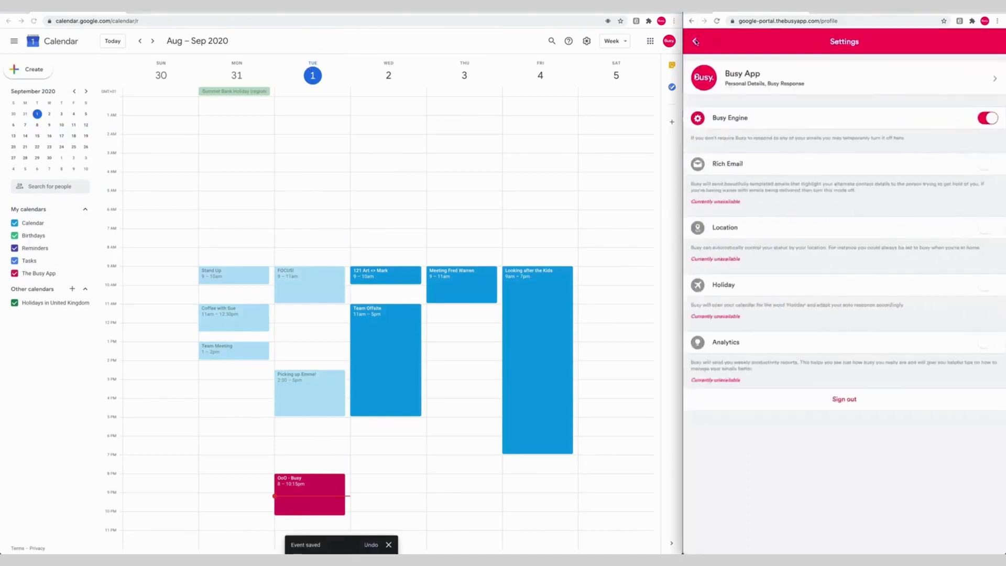
{"action": "left_click", "coordinate": [696, 45]}
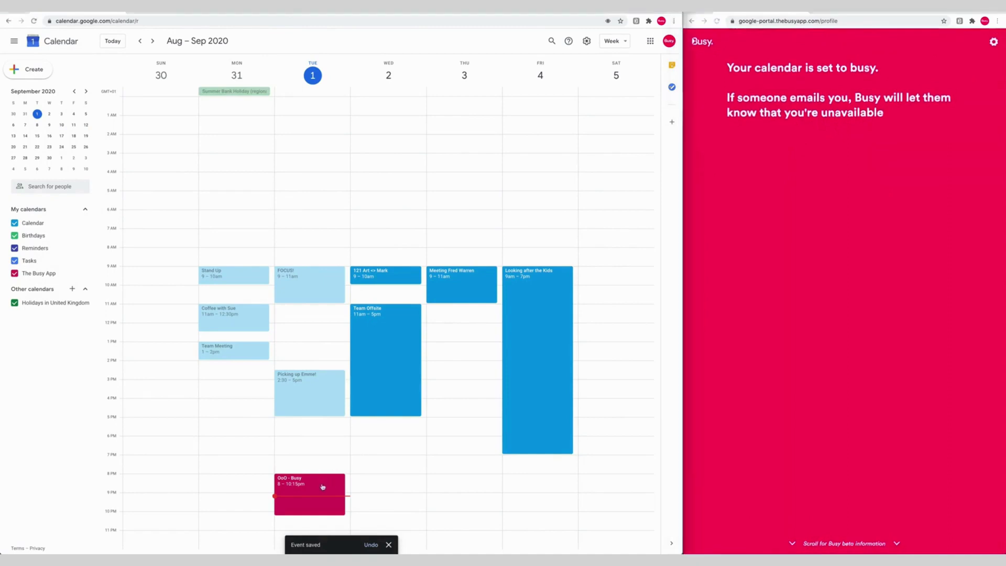
{"action": "left_click_drag", "start_coordinate": [322, 485], "coordinate": [325, 451]}
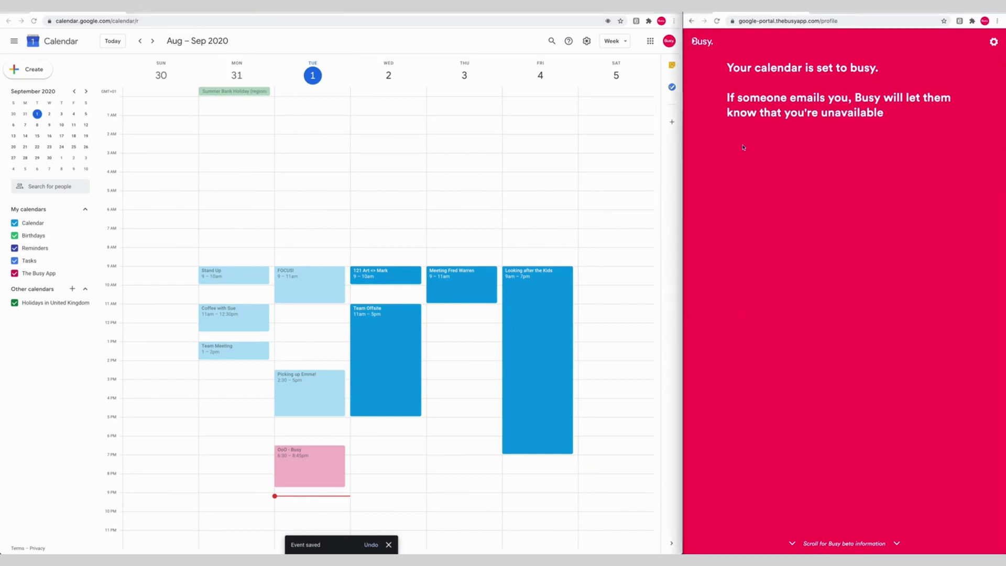
{"action": "left_click", "coordinate": [717, 22]}
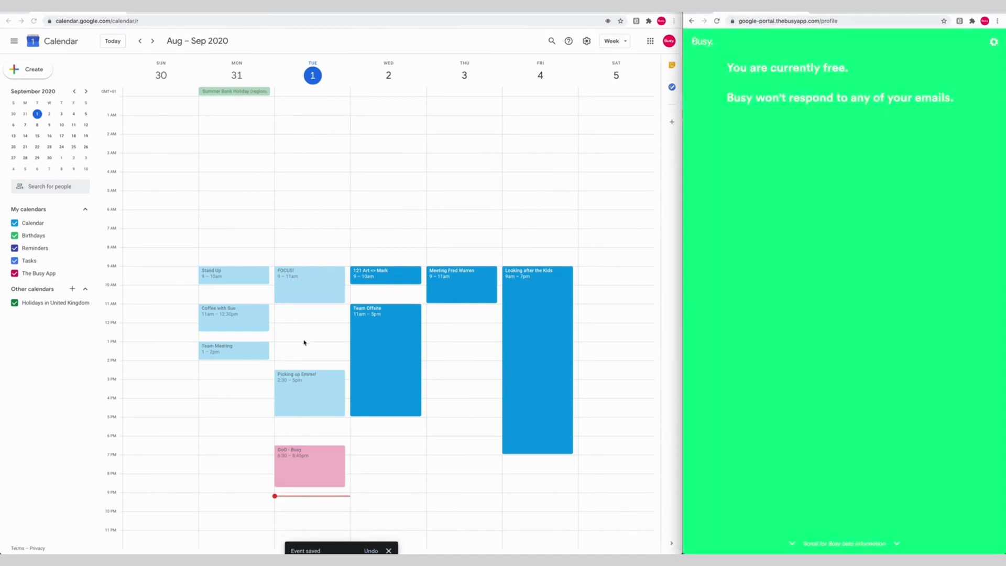
{"action": "right_click", "coordinate": [322, 463]}
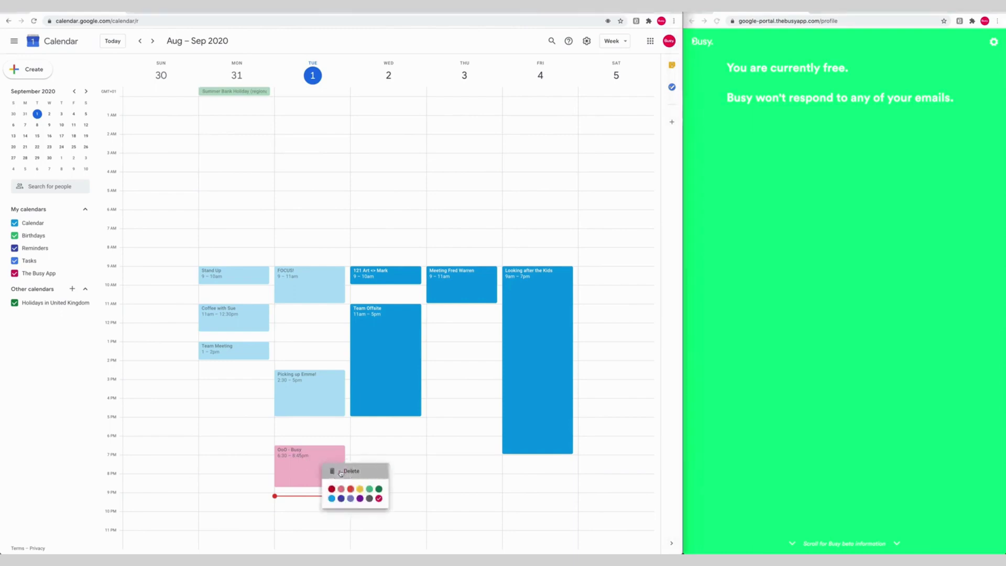
{"action": "left_click", "coordinate": [341, 471]}
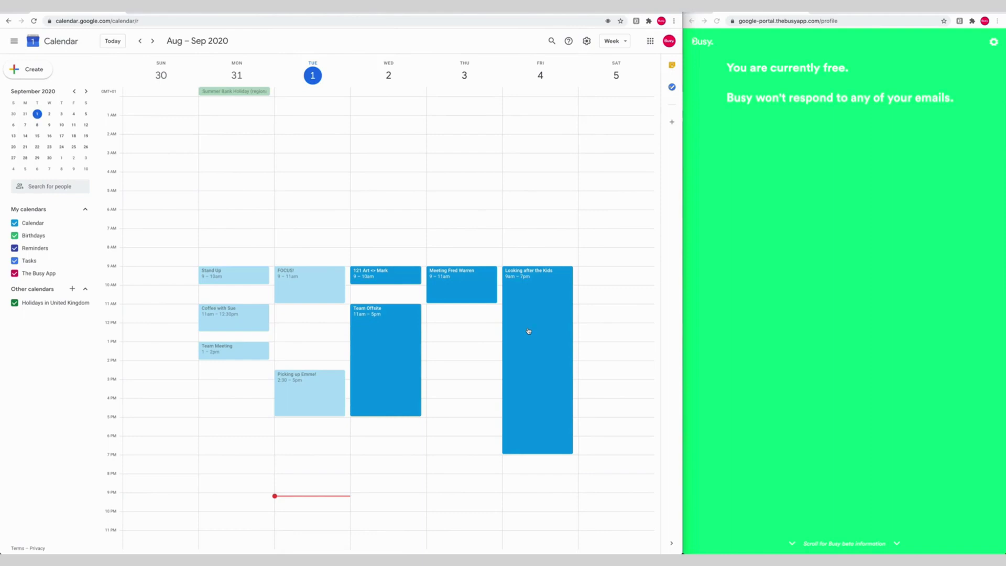
Create a 'Not working' event on Friday 4 September, 9am–7pm, in The Busy App calendar
{"action": "right_click", "coordinate": [529, 331]}
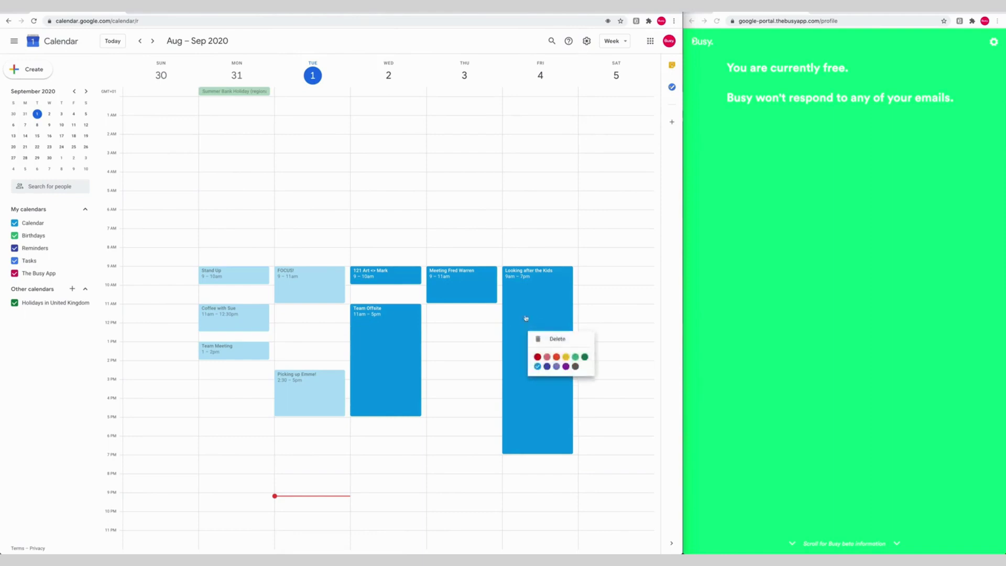
{"action": "left_click", "coordinate": [528, 331]}
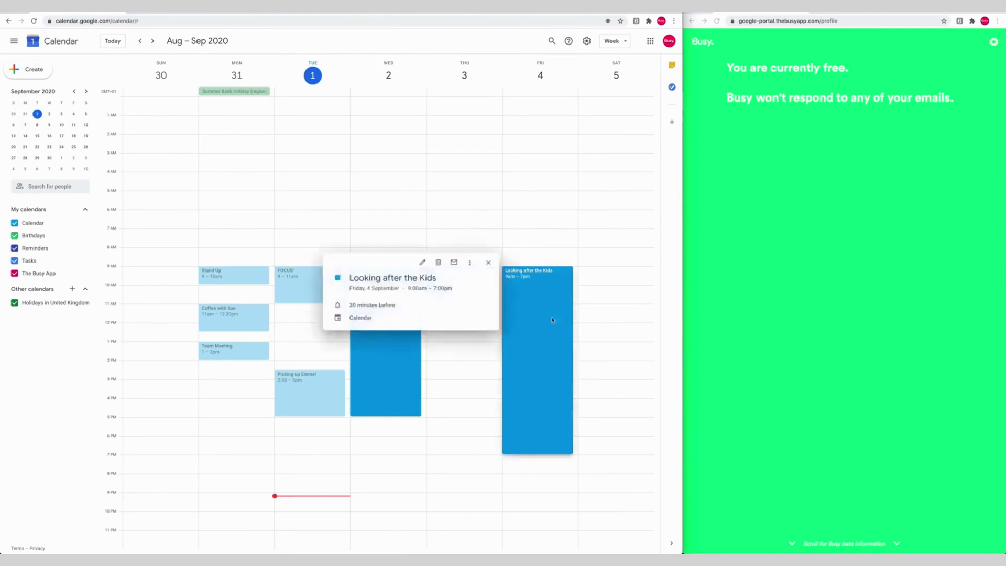
{"action": "left_click", "coordinate": [487, 263]}
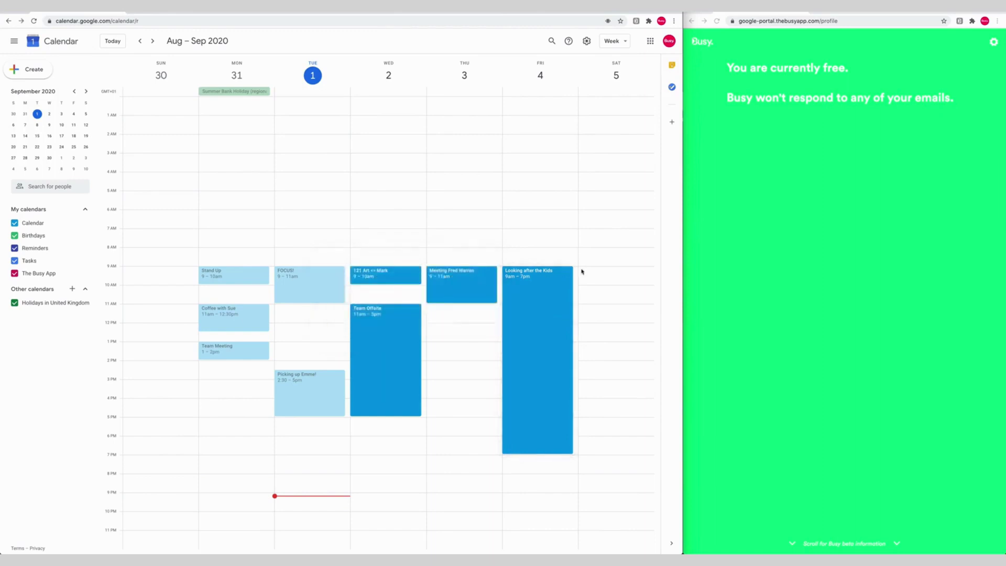
{"action": "left_click_drag", "start_coordinate": [575, 270], "coordinate": [552, 452]}
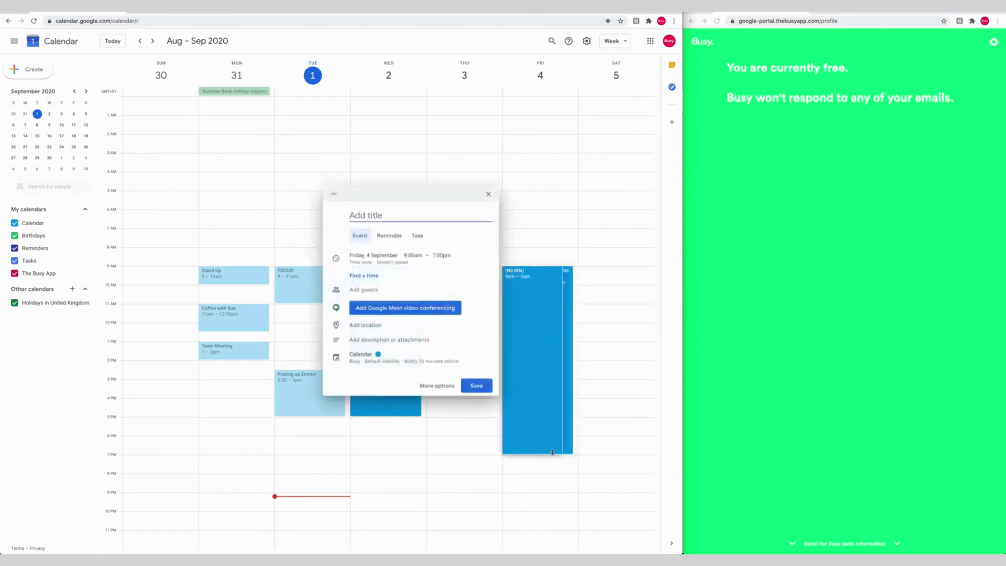
{"action": "type", "text": "Not working"}
{"action": "left_click", "coordinate": [360, 354]}
{"action": "left_click", "coordinate": [367, 360]}
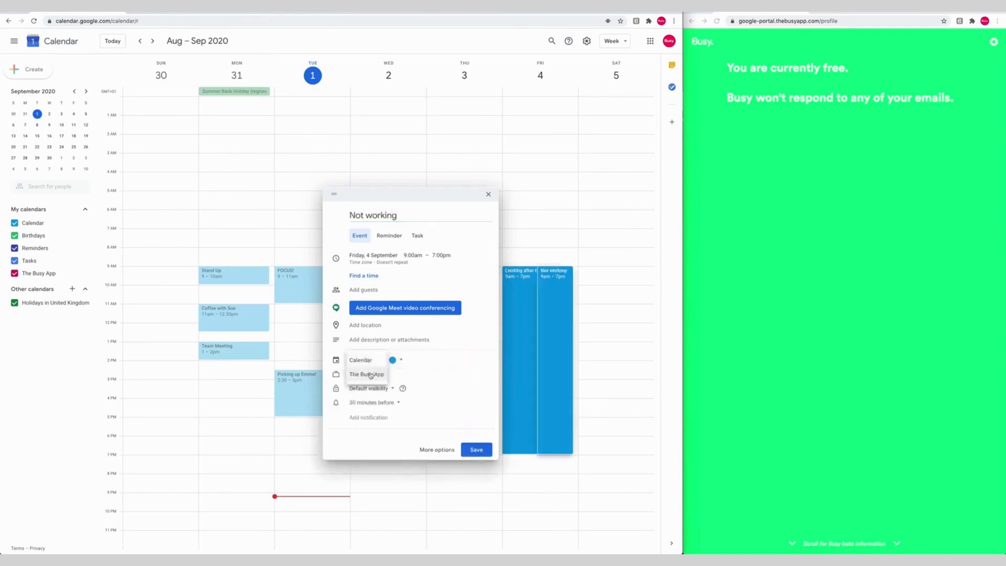
{"action": "left_click", "coordinate": [370, 375]}
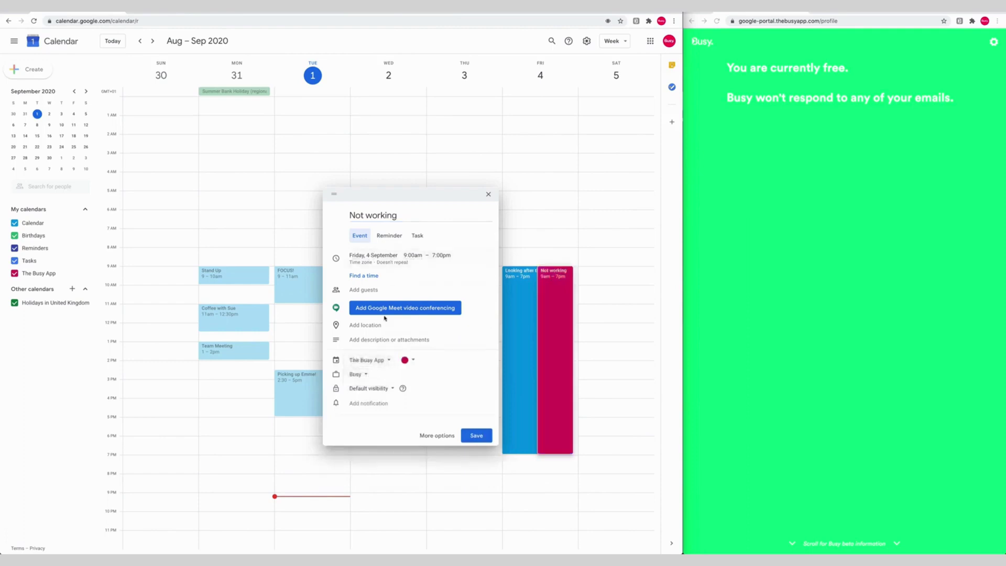
Add a description saying you don't work Fridays and to phone you if urgent, then save
{"action": "left_click", "coordinate": [378, 341]}
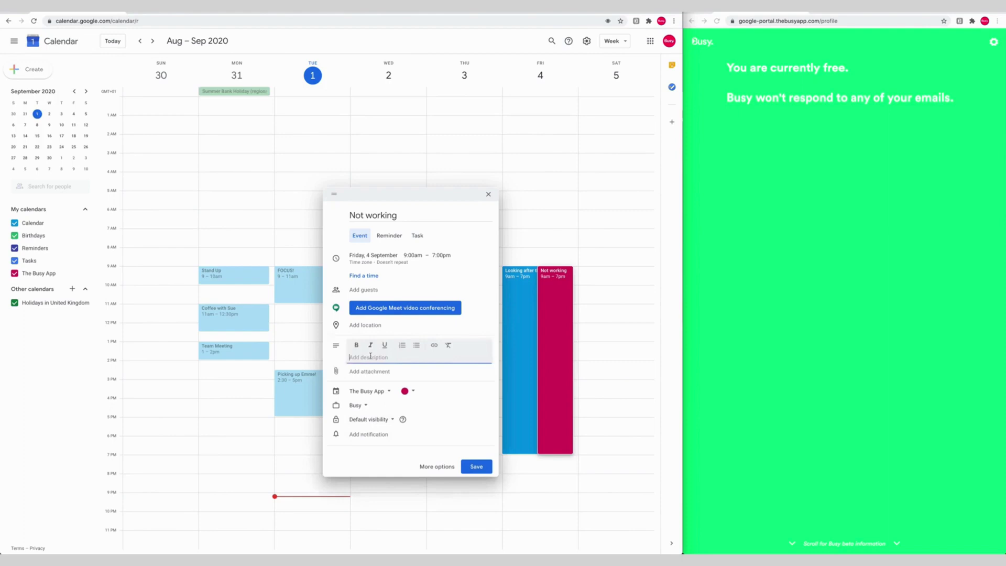
{"action": "type", "text": "Hi,"}
{"action": "key", "text": "Return"}
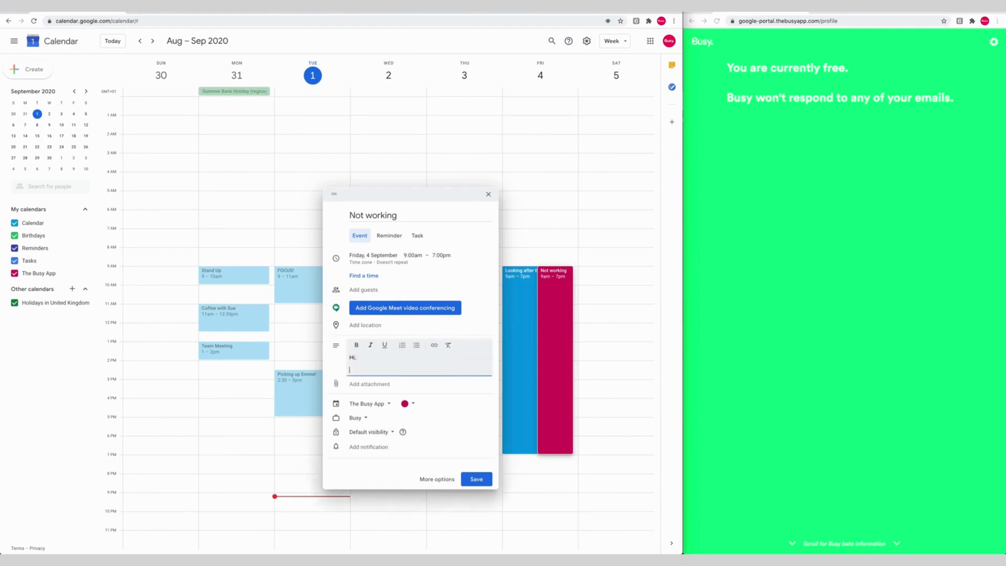
{"action": "type", "text": "I don't"}
{"action": "type", "text": " work i"}
{"action": "type", "text": "n friday's"}
{"action": "type", "text": "s. "}
{"action": "type", "text": "If you email is u"}
{"action": "type", "text": "rgent then plea"}
{"action": "type", "text": "se call"}
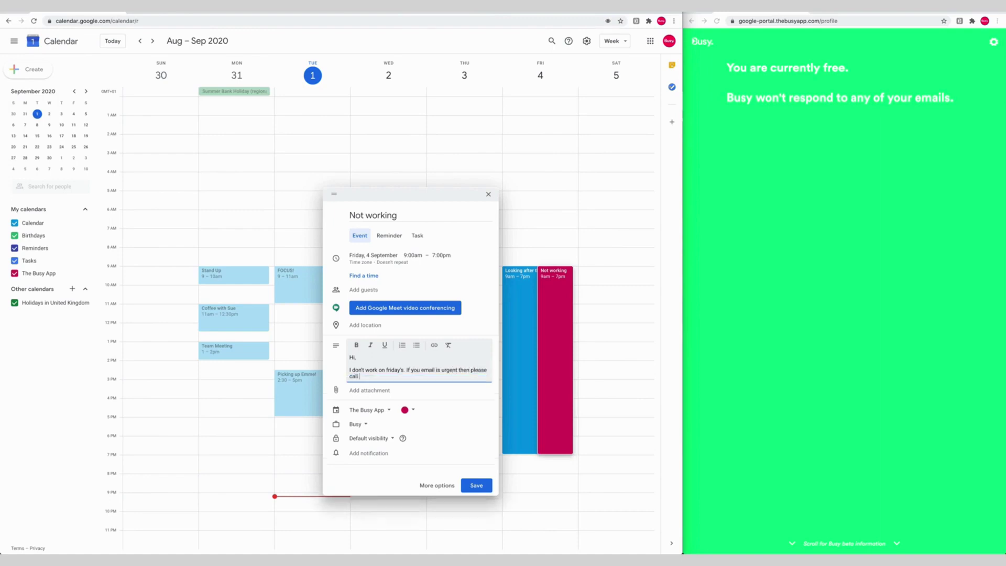
{"action": "key", "text": "Return"}
{"action": "key", "text": "Return"}
{"action": "type", "text": "Art"}
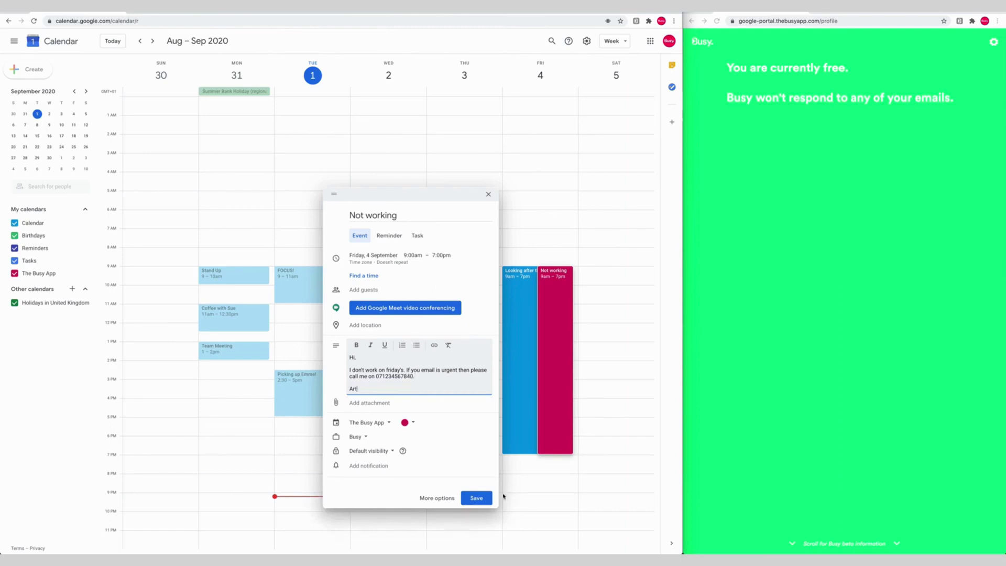
{"action": "left_click", "coordinate": [479, 498]}
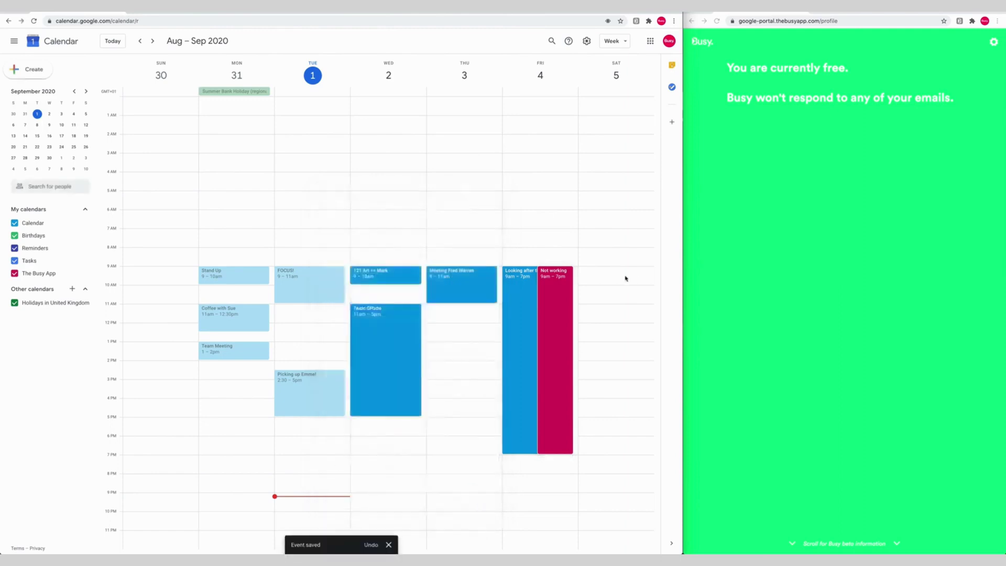
Make Not working repeat weekly on Friday, save, and view the week with Friday 11 September
{"action": "left_click", "coordinate": [560, 294]}
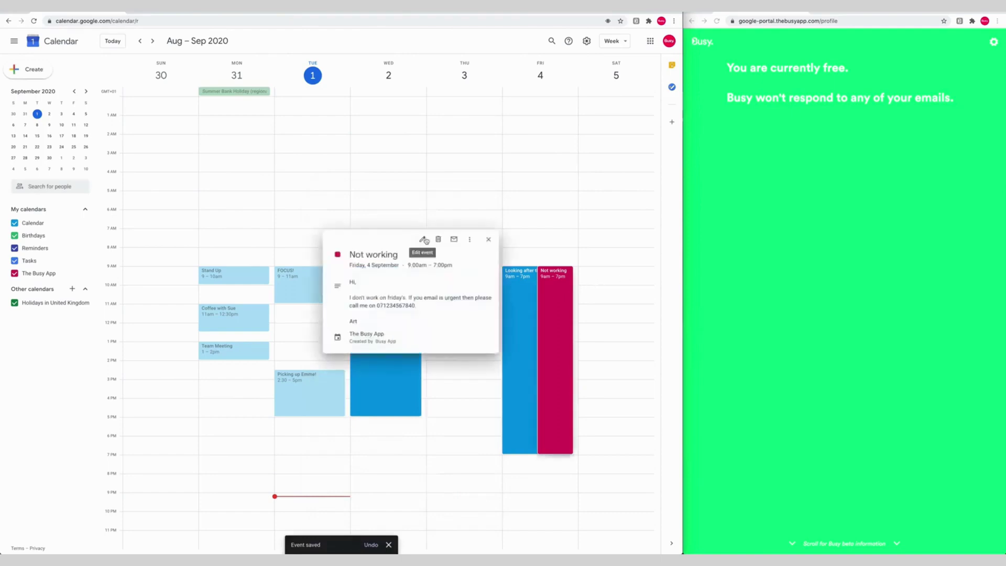
{"action": "left_click", "coordinate": [423, 239]}
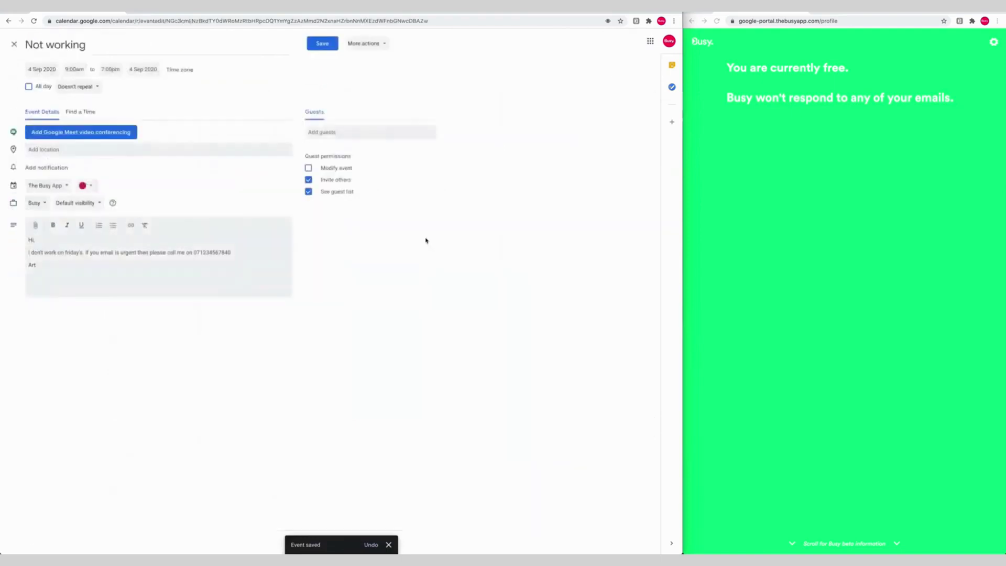
{"action": "left_click", "coordinate": [94, 88]}
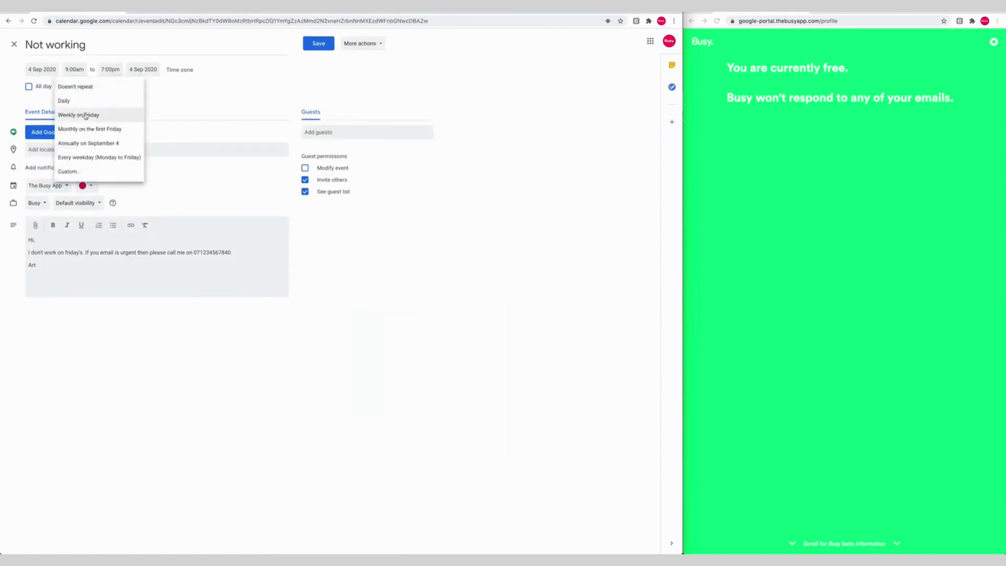
{"action": "left_click", "coordinate": [86, 115]}
{"action": "left_click", "coordinate": [320, 45]}
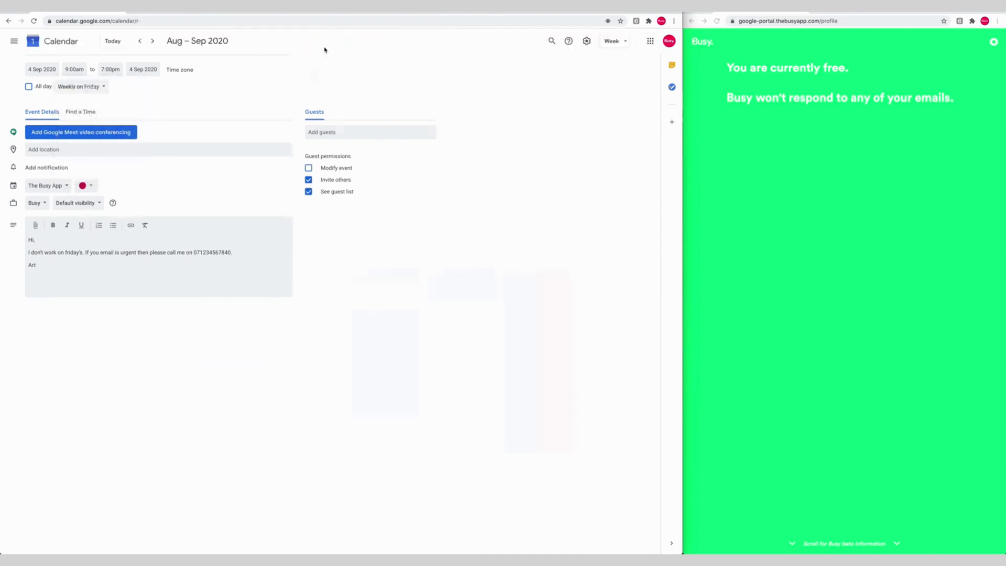
{"action": "left_click", "coordinate": [153, 41]}
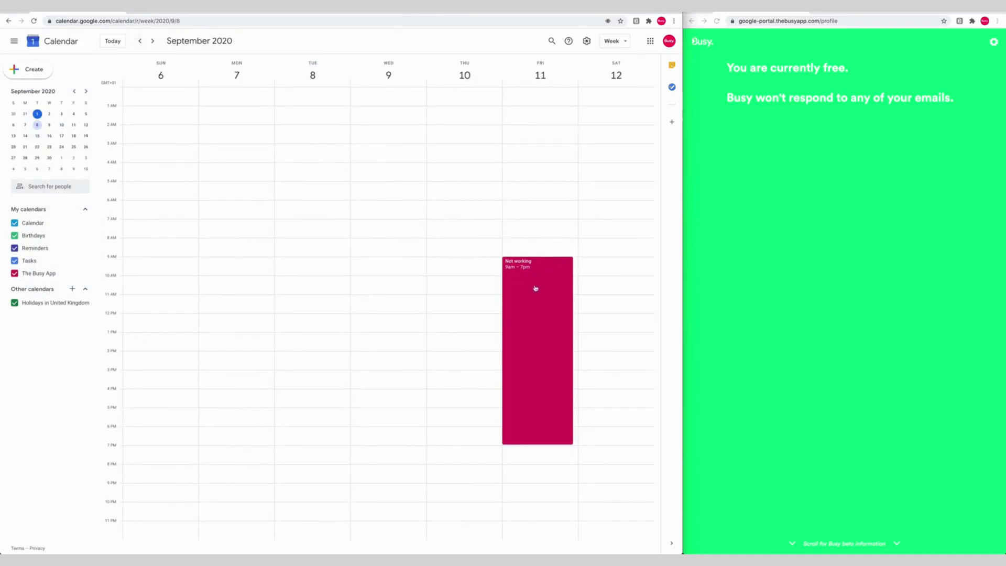
Move the Not working occurrence to Thursday and back to Friday, then return to 30 Aug–5 Sep
{"action": "left_click_drag", "start_coordinate": [536, 288], "coordinate": [471, 287]}
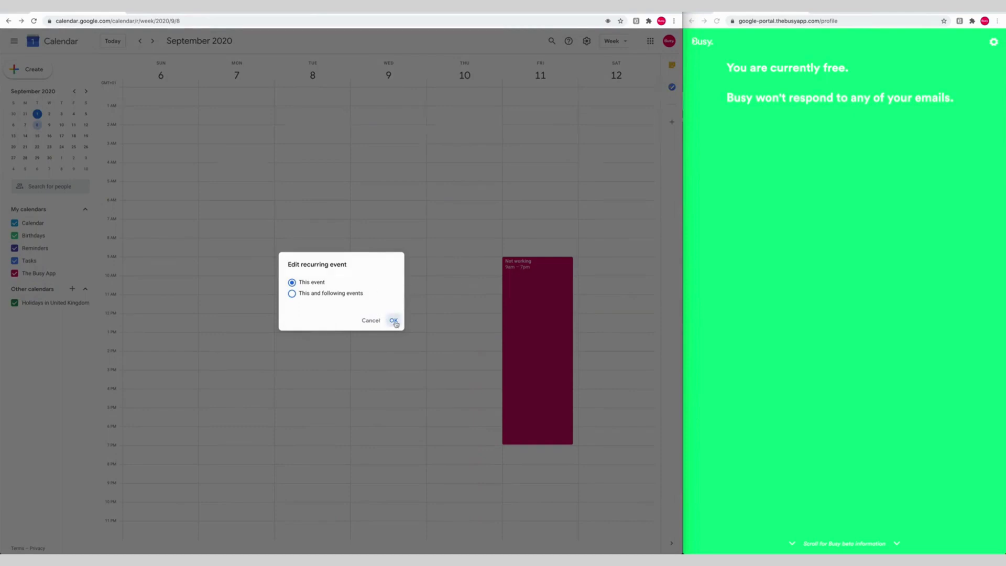
{"action": "left_click", "coordinate": [394, 320]}
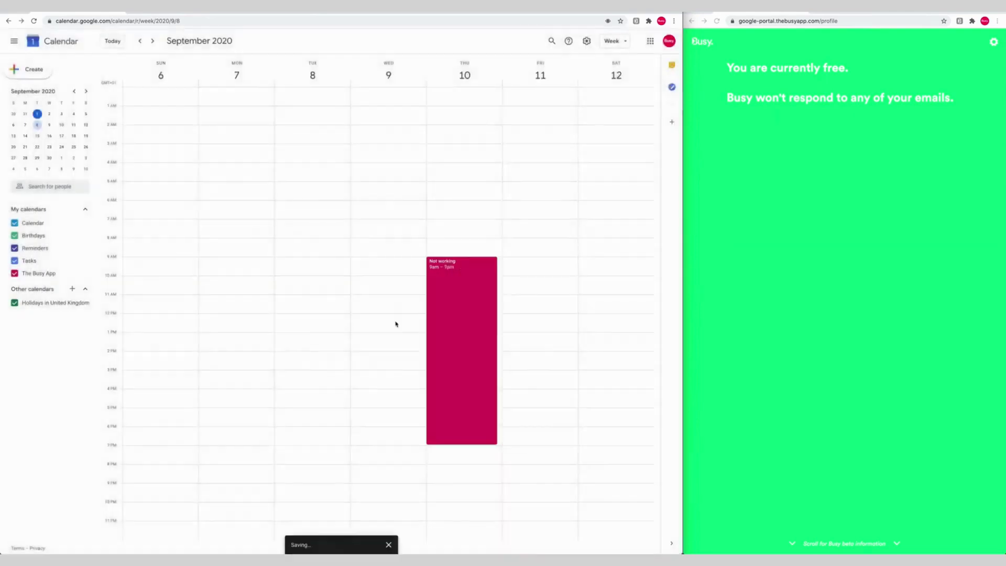
{"action": "left_click", "coordinate": [446, 323]}
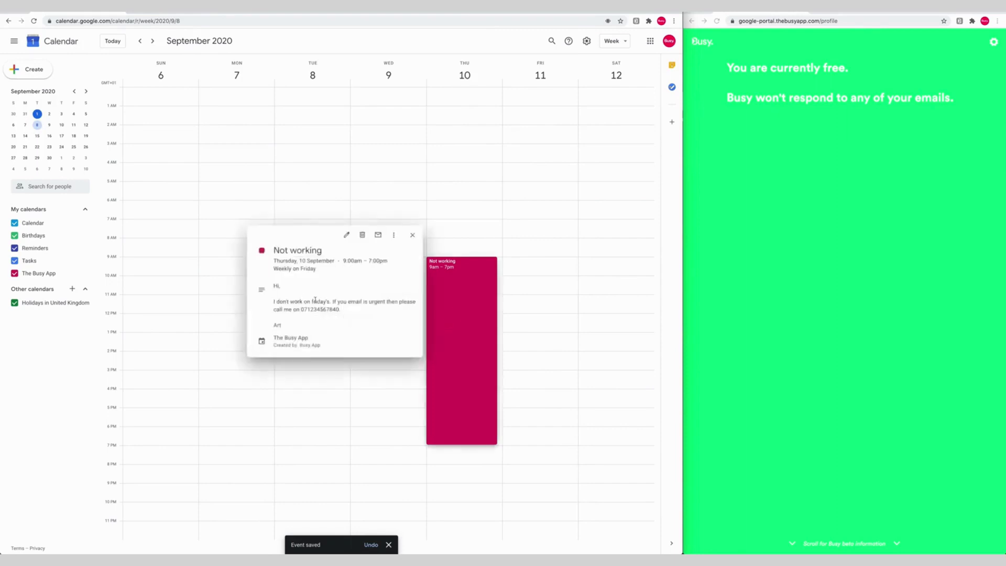
{"action": "left_click", "coordinate": [416, 242]}
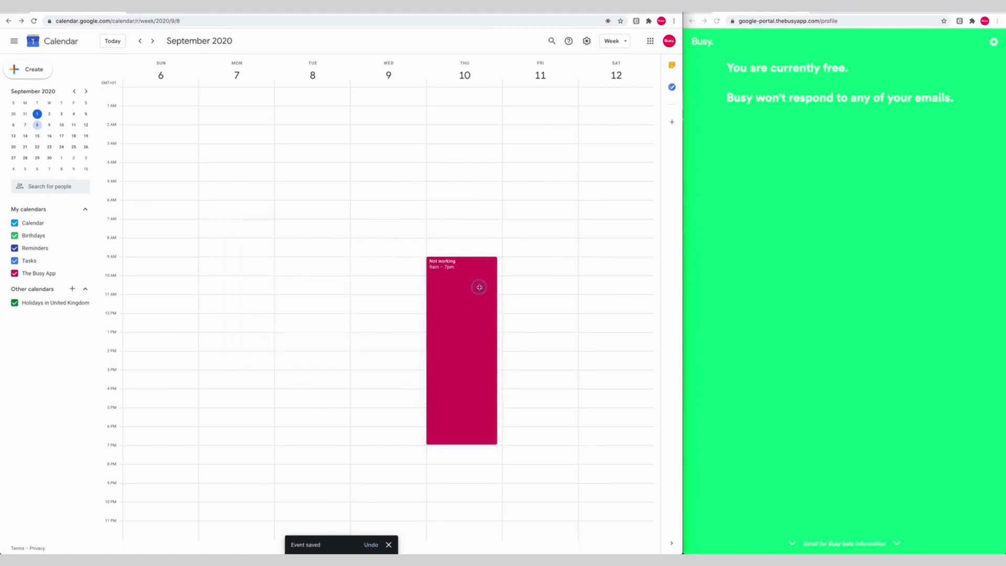
{"action": "left_click_drag", "start_coordinate": [478, 288], "coordinate": [532, 288]}
{"action": "left_click", "coordinate": [392, 320]}
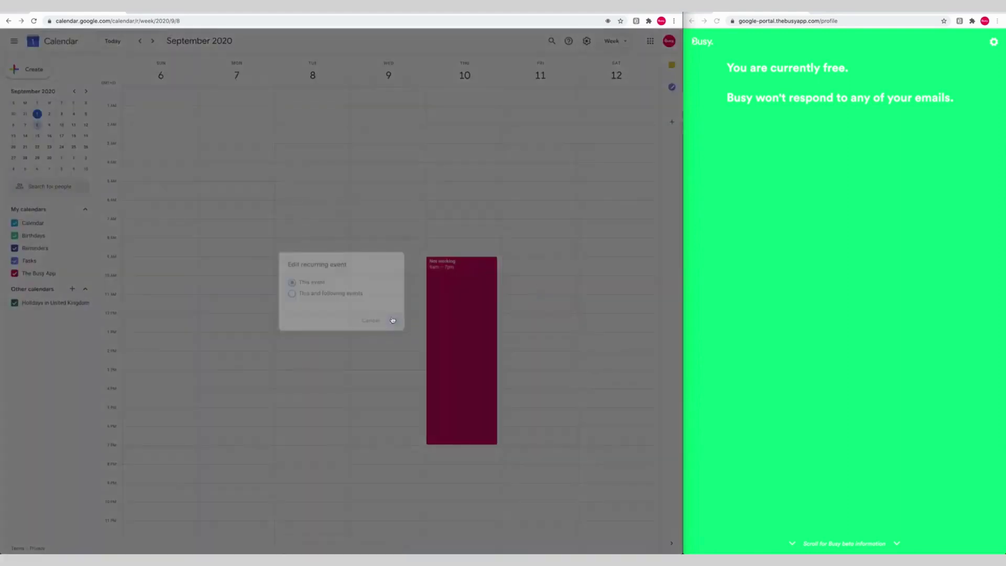
{"action": "left_click", "coordinate": [142, 42]}
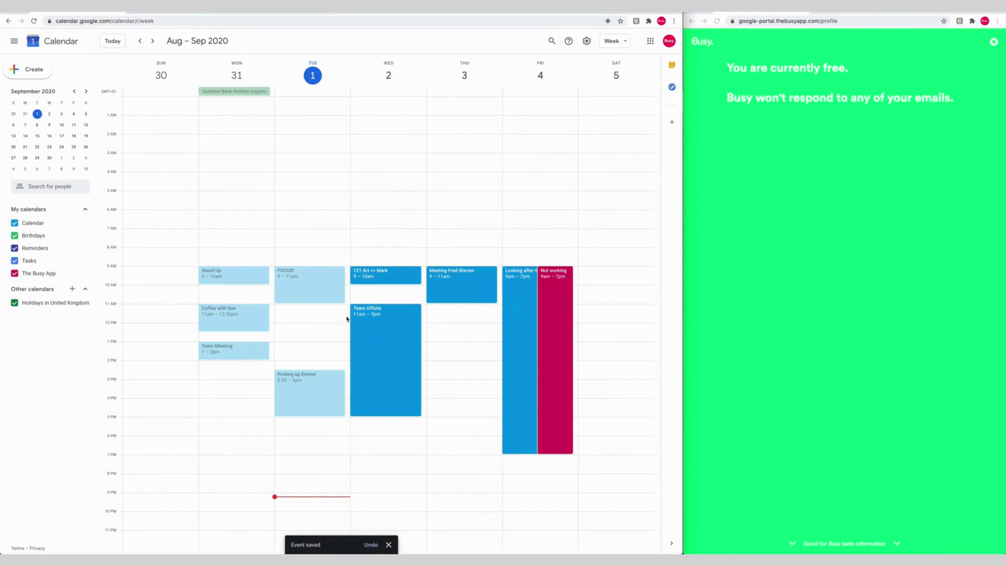
Copy the Team Offsite event into The Busy App calendar
{"action": "left_click", "coordinate": [381, 366]}
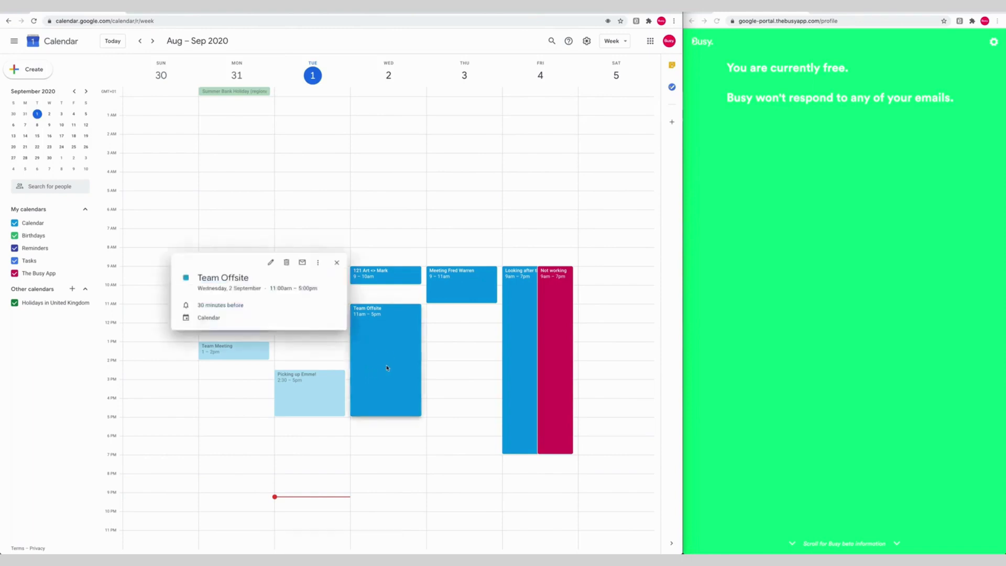
{"action": "left_click", "coordinate": [317, 263]}
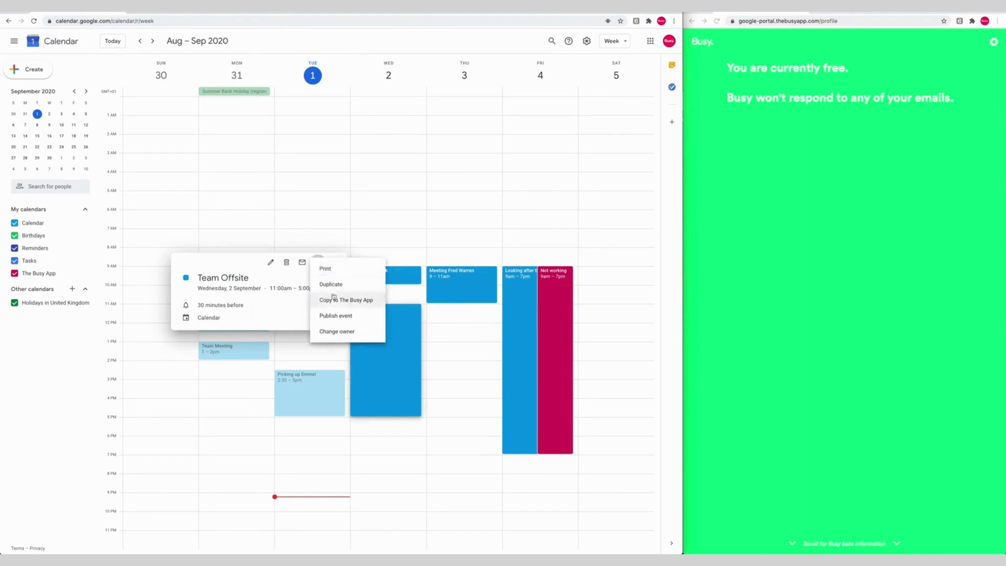
{"action": "left_click", "coordinate": [333, 298]}
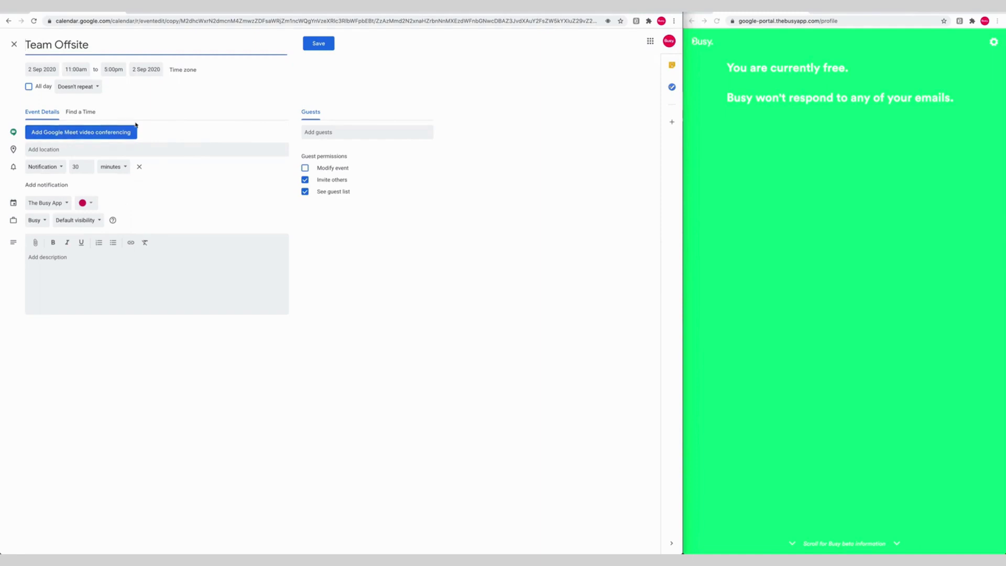
Describe the copy as being at a team offsite, phone if urgent, signed with your name, and save
{"action": "left_click", "coordinate": [74, 264]}
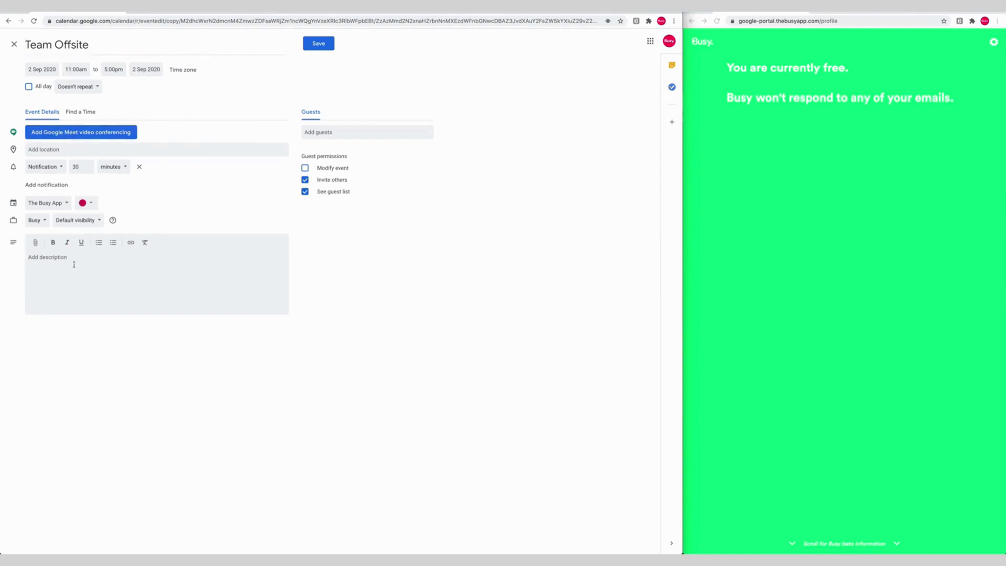
{"action": "left_click", "coordinate": [74, 264]}
{"action": "type", "text": "Hi,"}
{"action": "key", "text": "Return"}
{"action": "type", "text": "I'm at a team of"}
{"action": "type", "text": "fsite ri"}
{"action": "type", "text": "ght now.  "}
{"action": "type", "text": "Please "}
{"action": "type", "text": "it's urgent"}
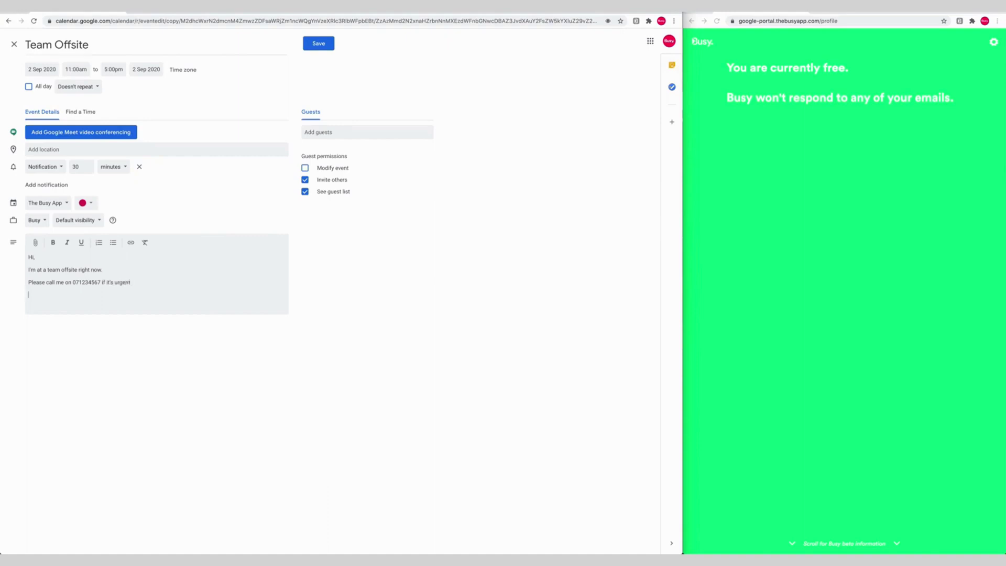
{"action": "type", "text": ".  Thanks,"}
{"action": "key", "text": "shift+Return"}
{"action": "type", "text": "Art"}
{"action": "left_click", "coordinate": [316, 46]}
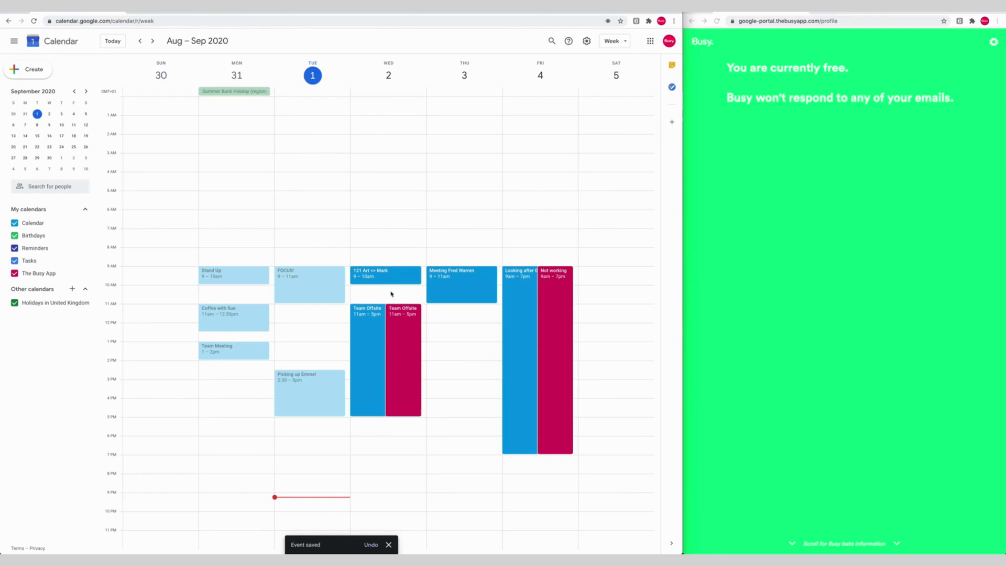
Drag Team Offsite from Wednesday 2 to Thursday 3 September and discard the accidental draft event
{"action": "left_click_drag", "start_coordinate": [372, 327], "coordinate": [465, 328]}
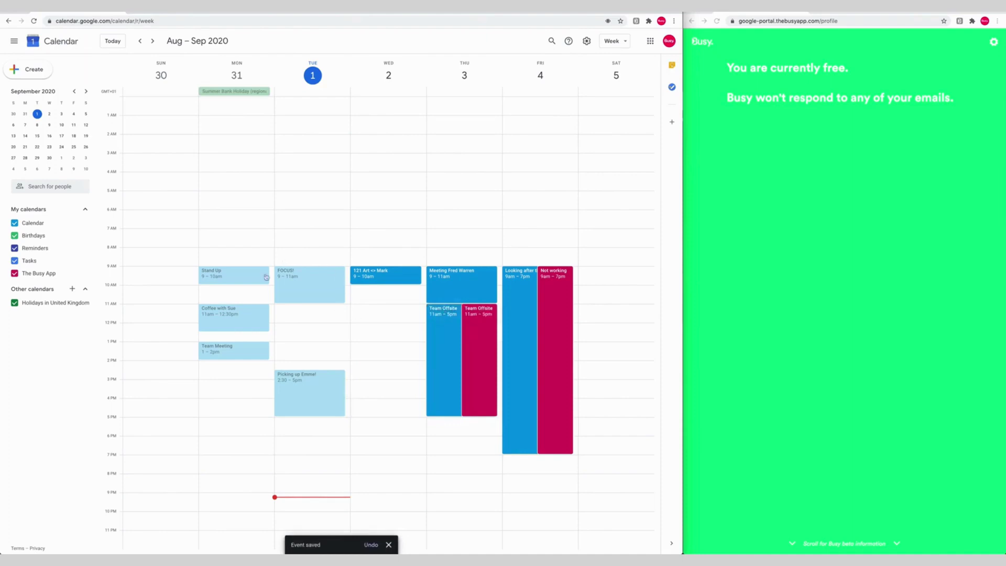
{"action": "left_click", "coordinate": [317, 317]}
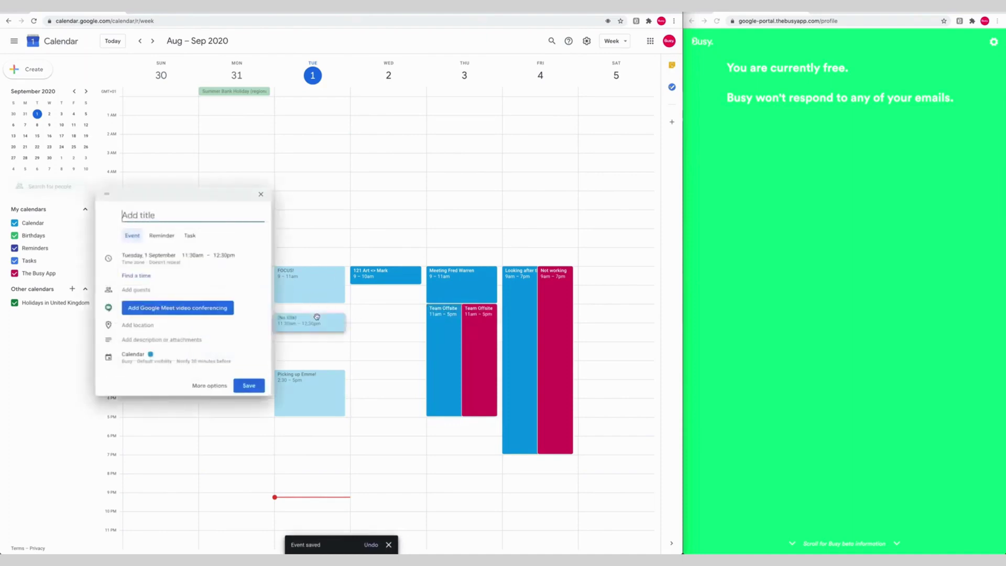
{"action": "left_click", "coordinate": [260, 198]}
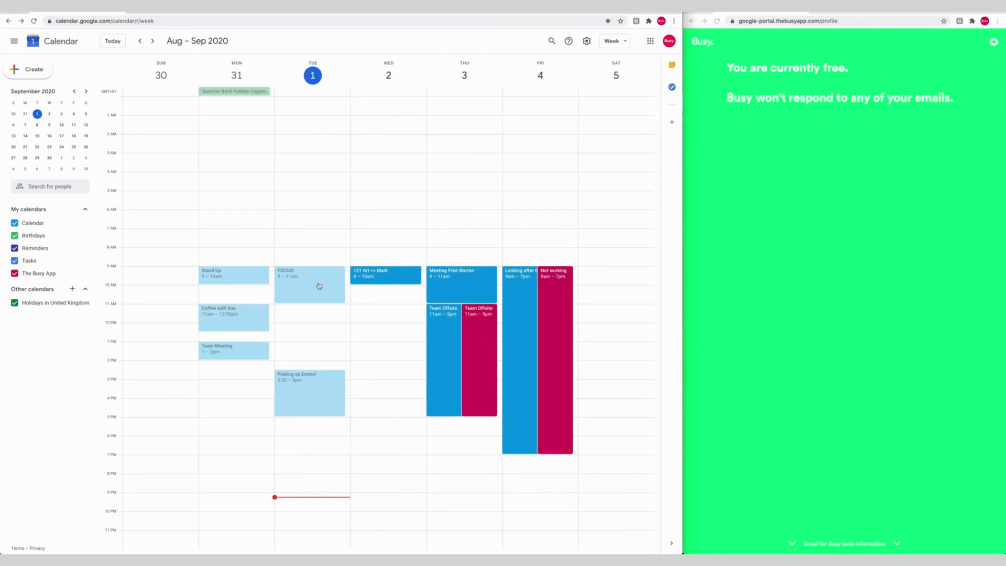
Copy the FOCUS! event into The Busy App calendar, repeating weekly on Tuesday
{"action": "left_click", "coordinate": [319, 285]}
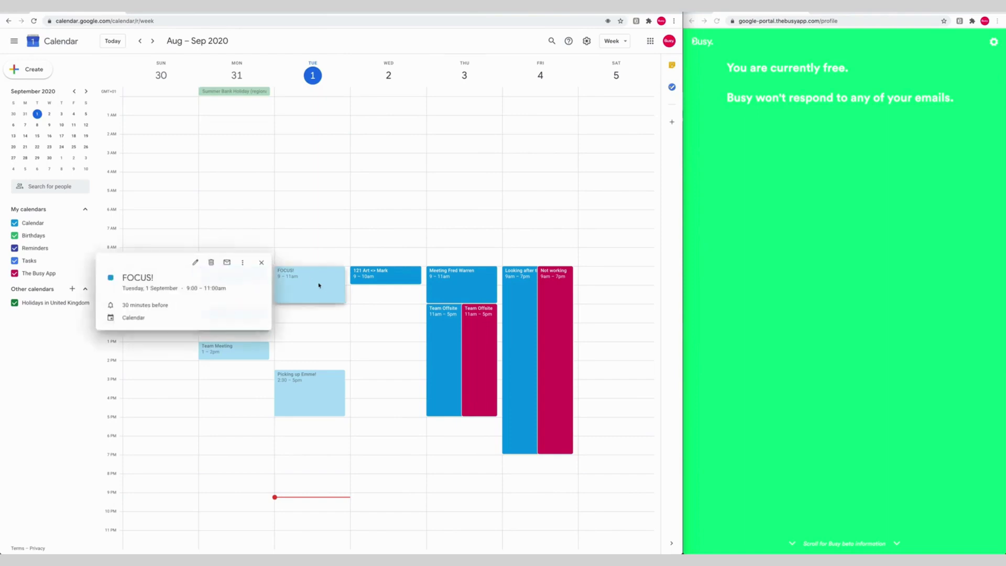
{"action": "left_click", "coordinate": [241, 262]}
{"action": "left_click", "coordinate": [257, 299]}
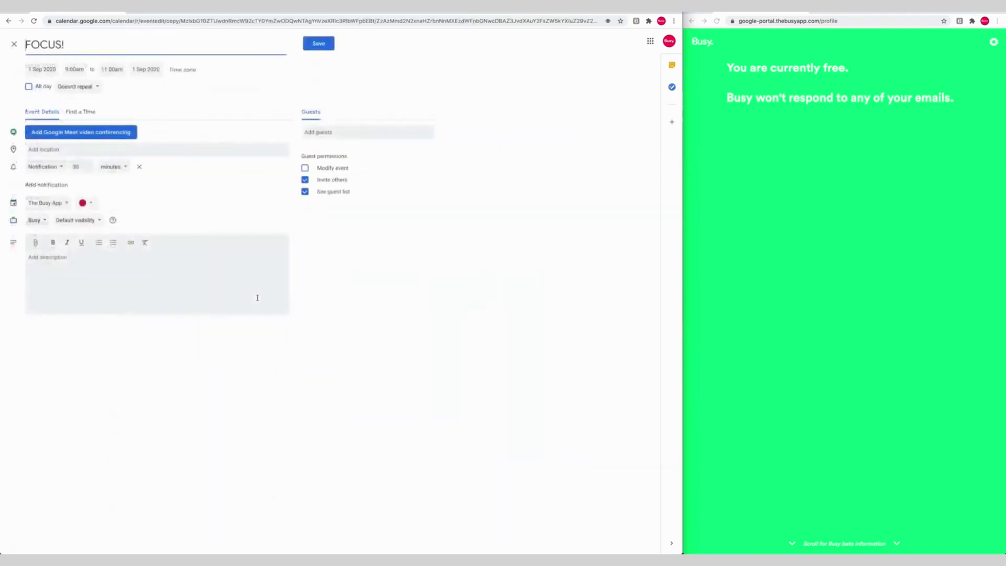
{"action": "left_click", "coordinate": [94, 87]}
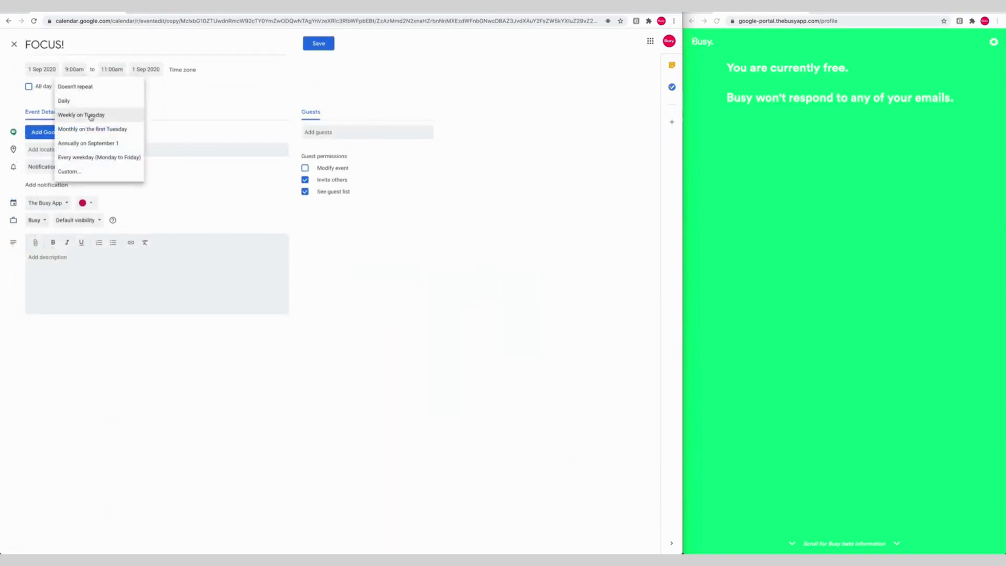
{"action": "left_click", "coordinate": [90, 116]}
Write the description 'Hi, I'm focusing right now. I'll get back to your email after 11 am.', signed 'Thanks,' and the sender's name
{"action": "left_click", "coordinate": [65, 262]}
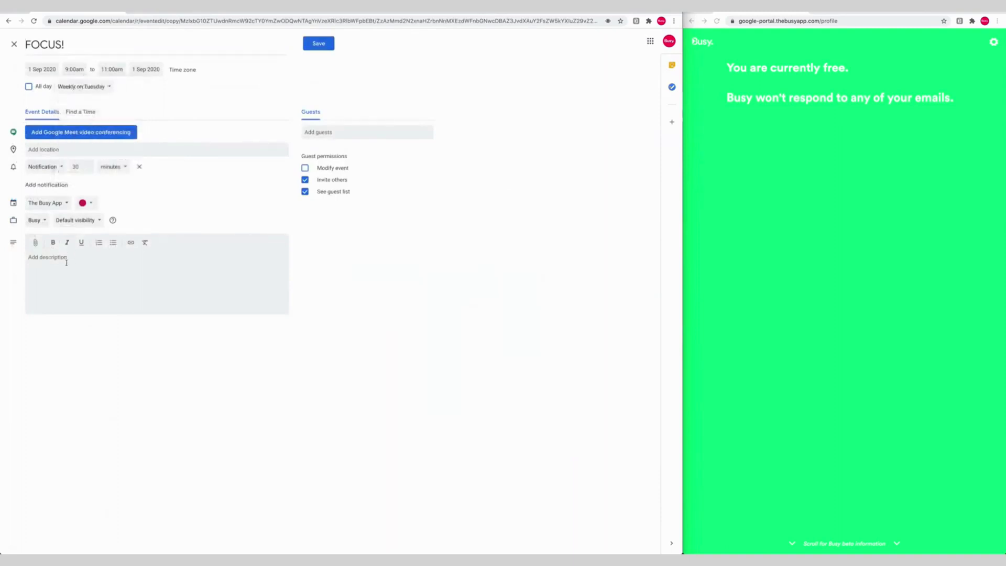
{"action": "type", "text": "Hi,  "}
{"action": "type", "text": "I'm focusing"}
{"action": "key", "text": "BackSpace"}
{"action": "key", "text": "BackSpace"}
{"action": "key", "text": "BackSpace"}
{"action": "type", "text": "sing right now. "}
{"action": "type", "text": "I'll get back to y"}
{"action": "type", "text": "our email after"}
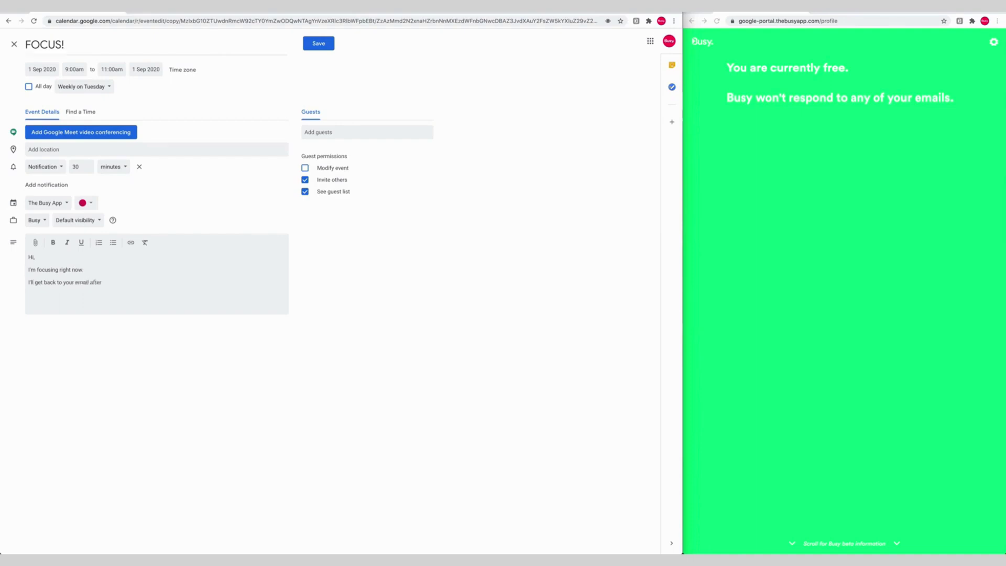
{"action": "type", "text": " 11 am."}
{"action": "key", "text": "Return"}
{"action": "type", "text": "Thanks,"}
{"action": "key", "text": "shift+Return"}
{"action": "type", "text": "Art"}
Save the copied FOCUS! event, confirm it repeats next week, then return to Aug 30 – Sep 5
{"action": "left_click", "coordinate": [318, 44]}
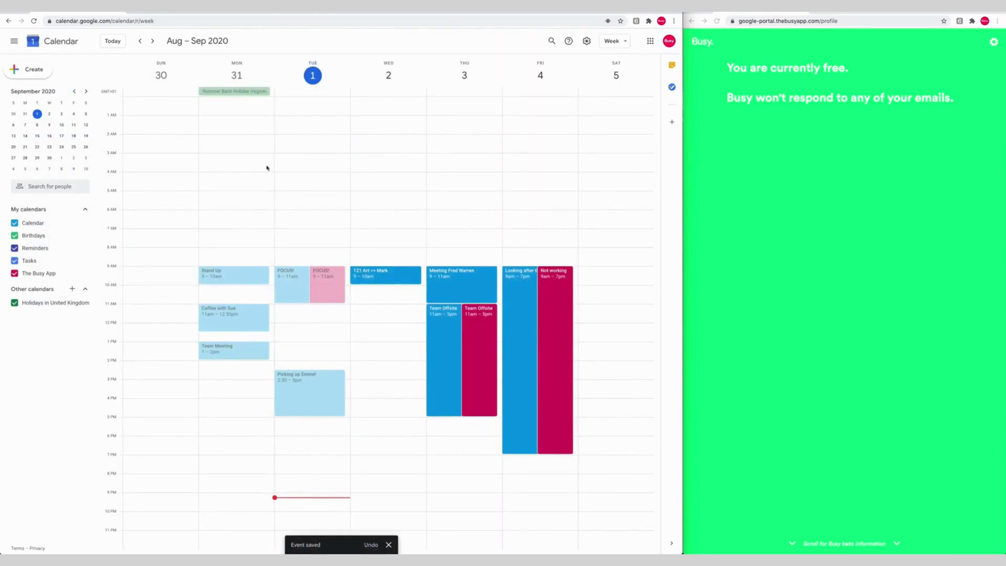
{"action": "left_click", "coordinate": [153, 41]}
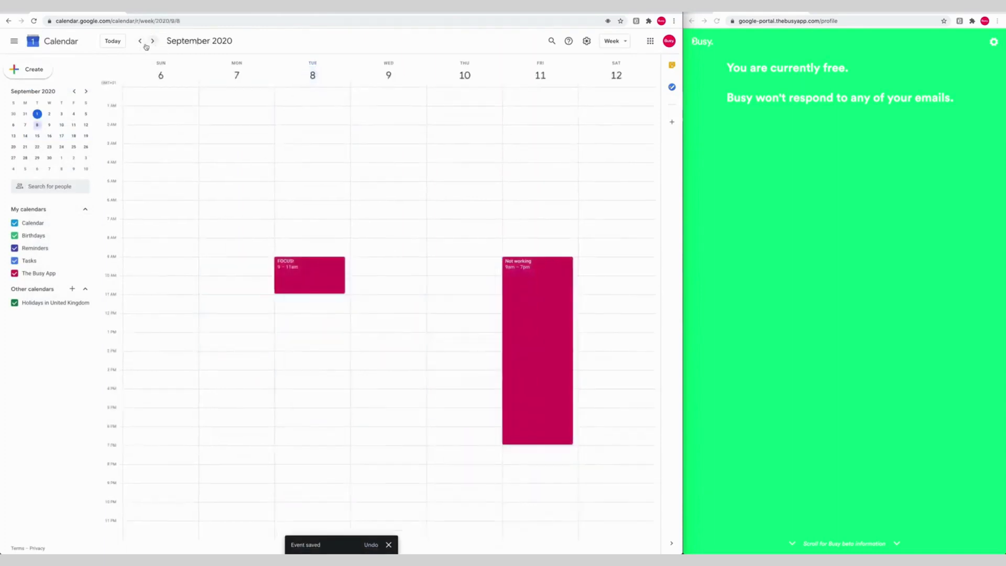
{"action": "left_click", "coordinate": [139, 42]}
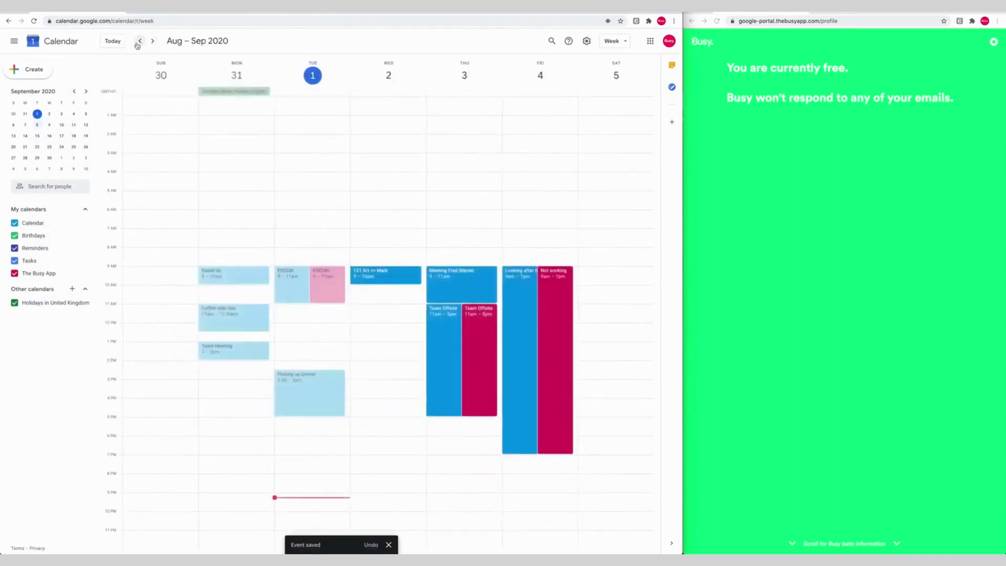